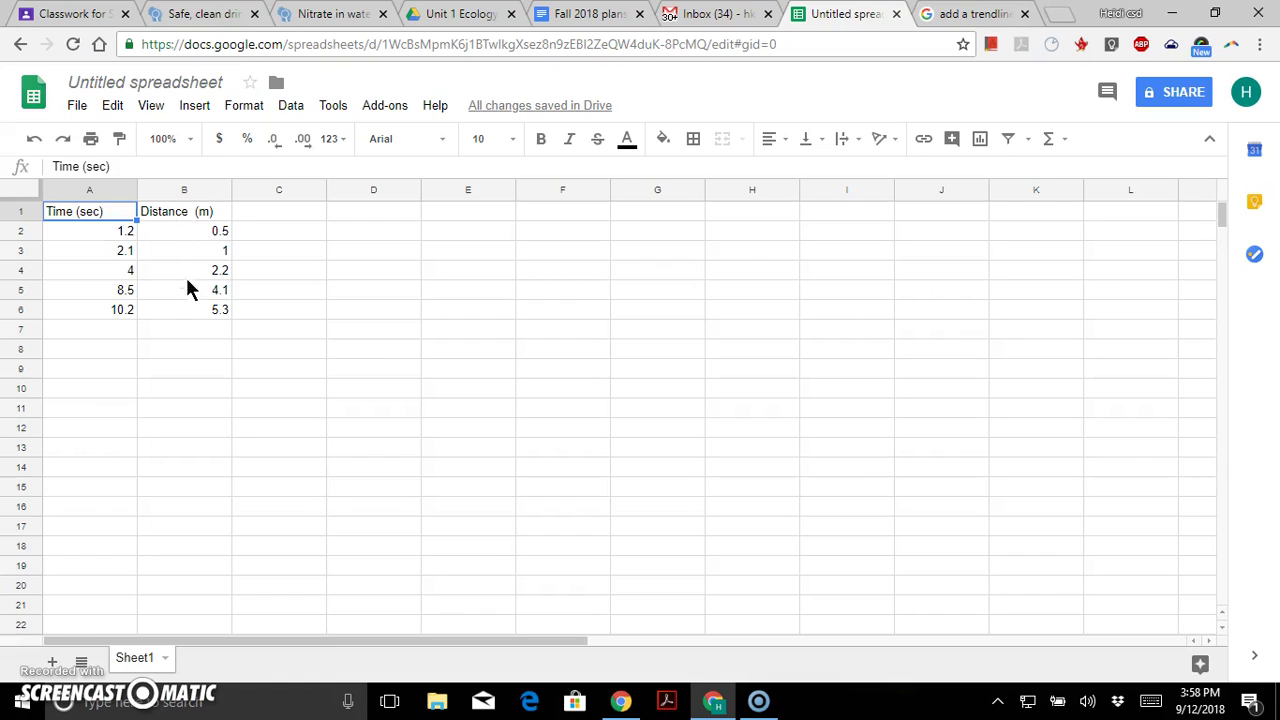
Add a data point with a time of 0 in A7 and a distance of 0 in B7.
{"action": "left_click", "coordinate": [112, 330]}
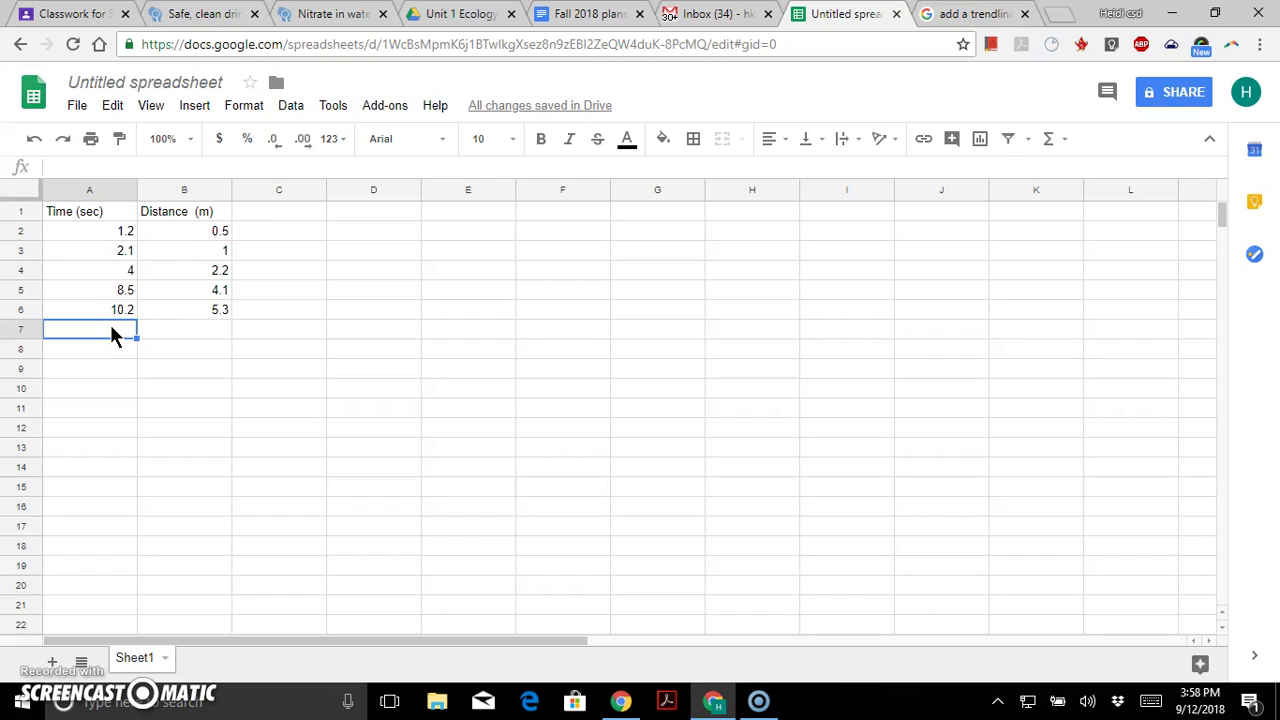
{"action": "type", "text": "0"}
{"action": "left_click", "coordinate": [203, 329]}
{"action": "type", "text": "0"}
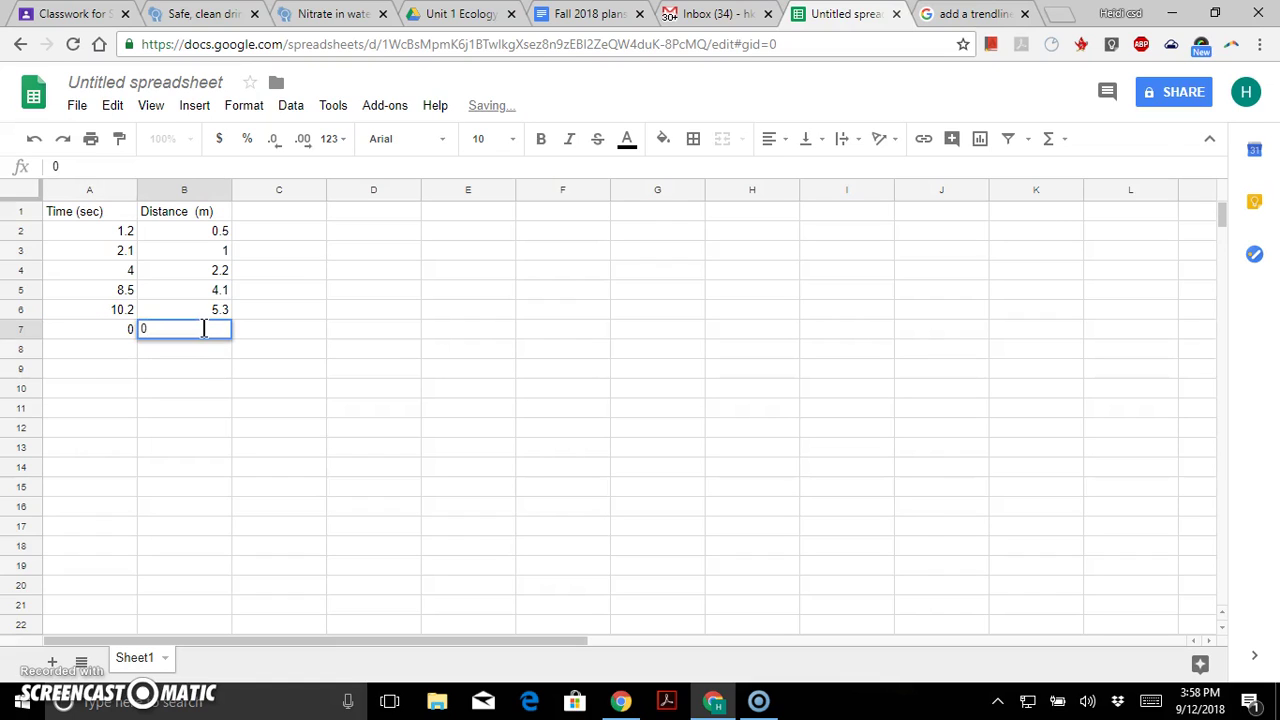
{"action": "left_click", "coordinate": [192, 355]}
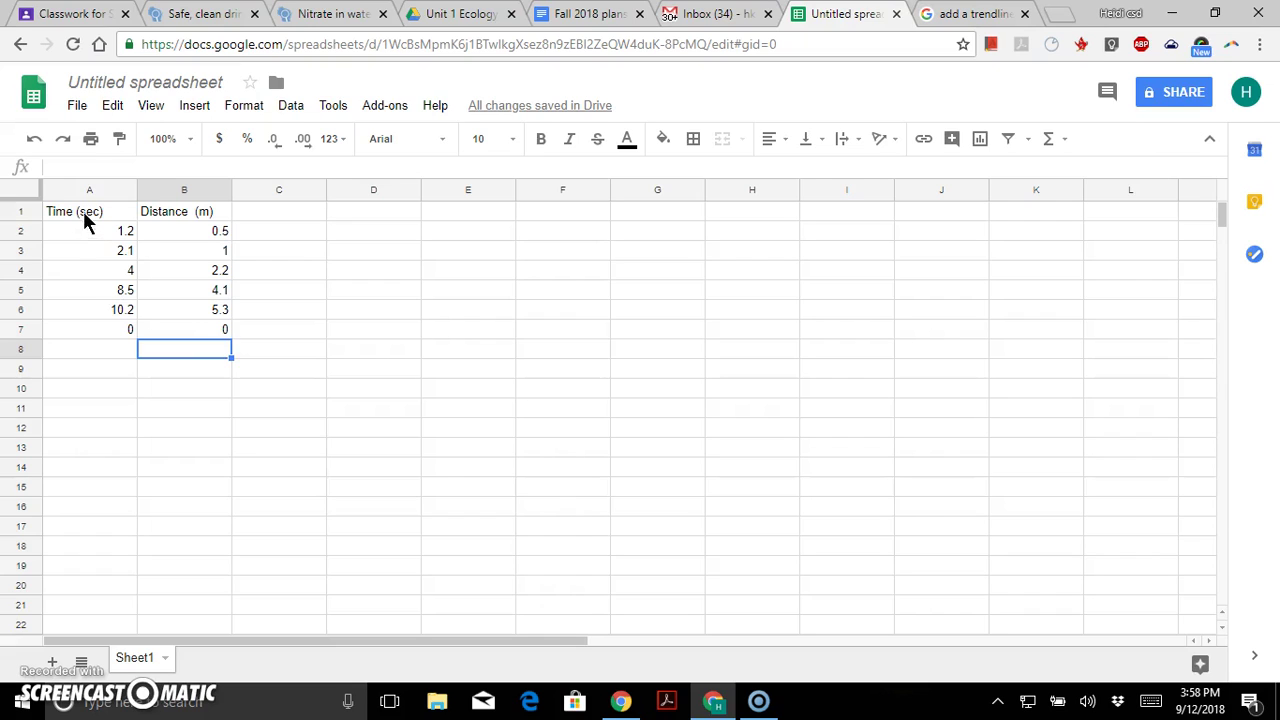
Insert a scatter chart of the time and distance data in A1:B7, using column A as labels.
{"action": "left_click_drag", "start_coordinate": [83, 206], "coordinate": [163, 320]}
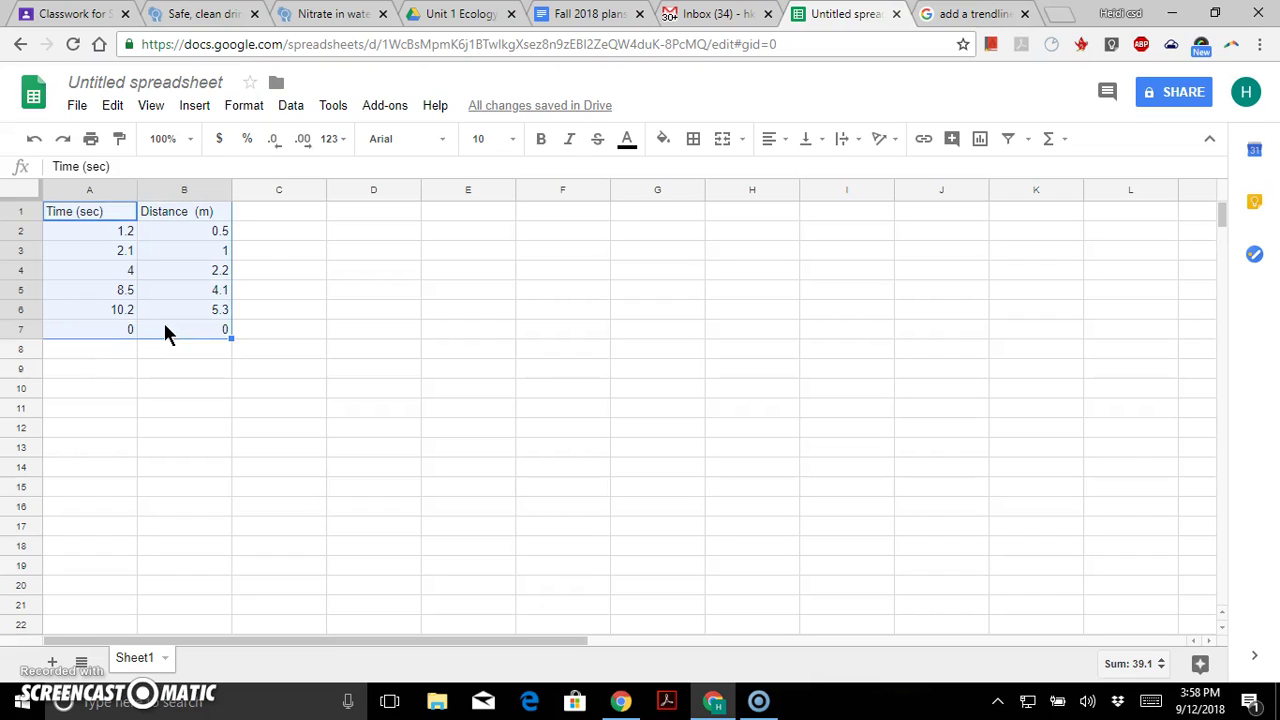
{"action": "left_click", "coordinate": [980, 140]}
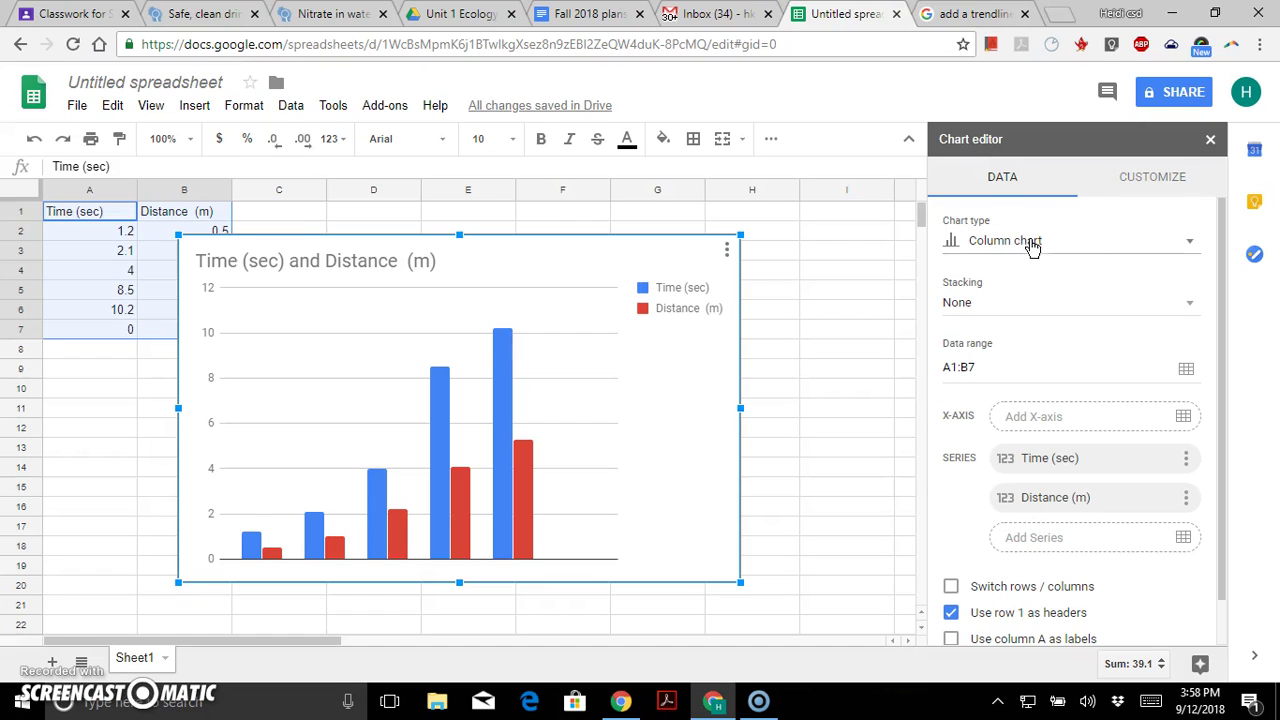
{"action": "left_click", "coordinate": [1191, 245]}
{"action": "left_click_drag", "start_coordinate": [1207, 269], "coordinate": [1210, 350]}
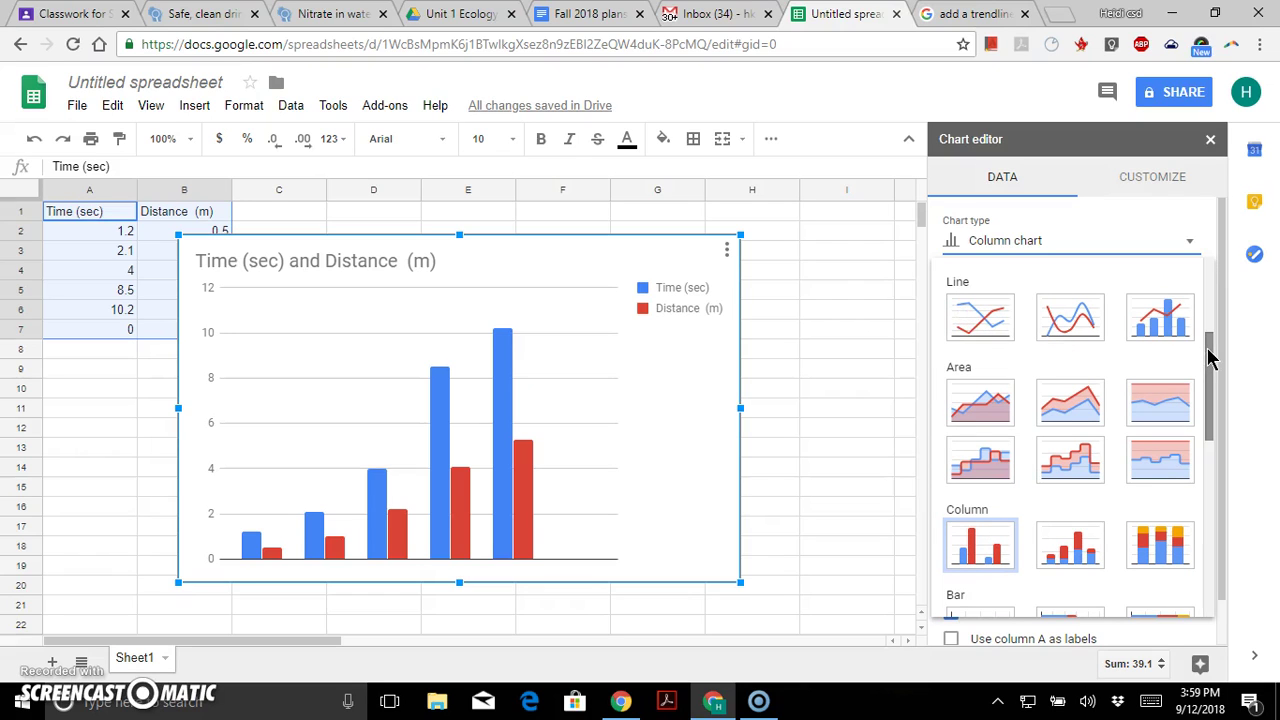
{"action": "left_click_drag", "start_coordinate": [1208, 347], "coordinate": [1206, 491]}
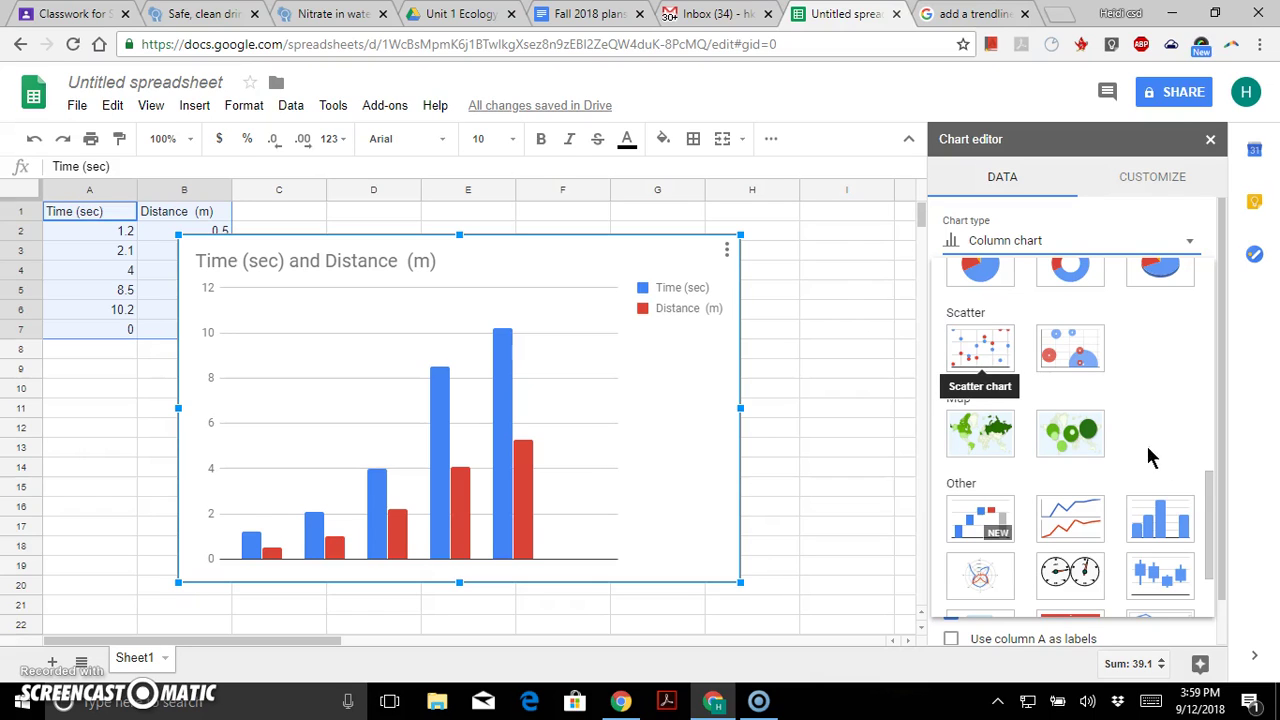
{"action": "left_click", "coordinate": [980, 352]}
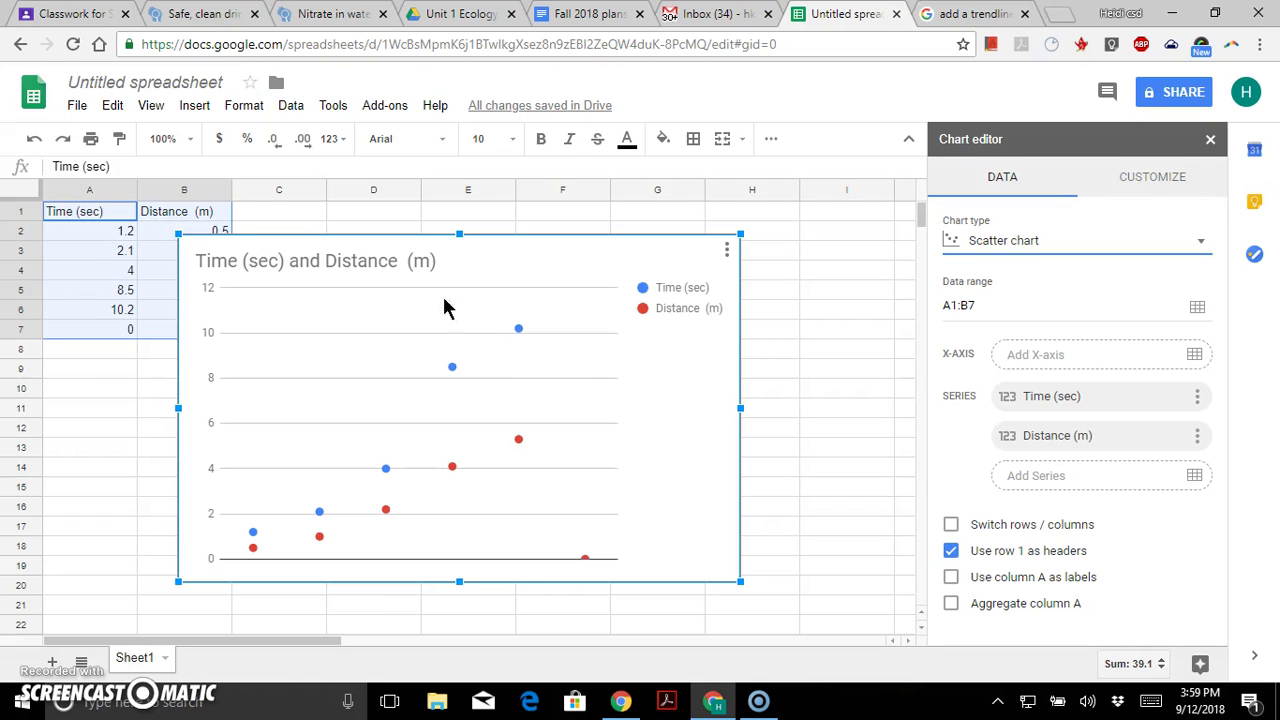
{"action": "left_click", "coordinate": [951, 580]}
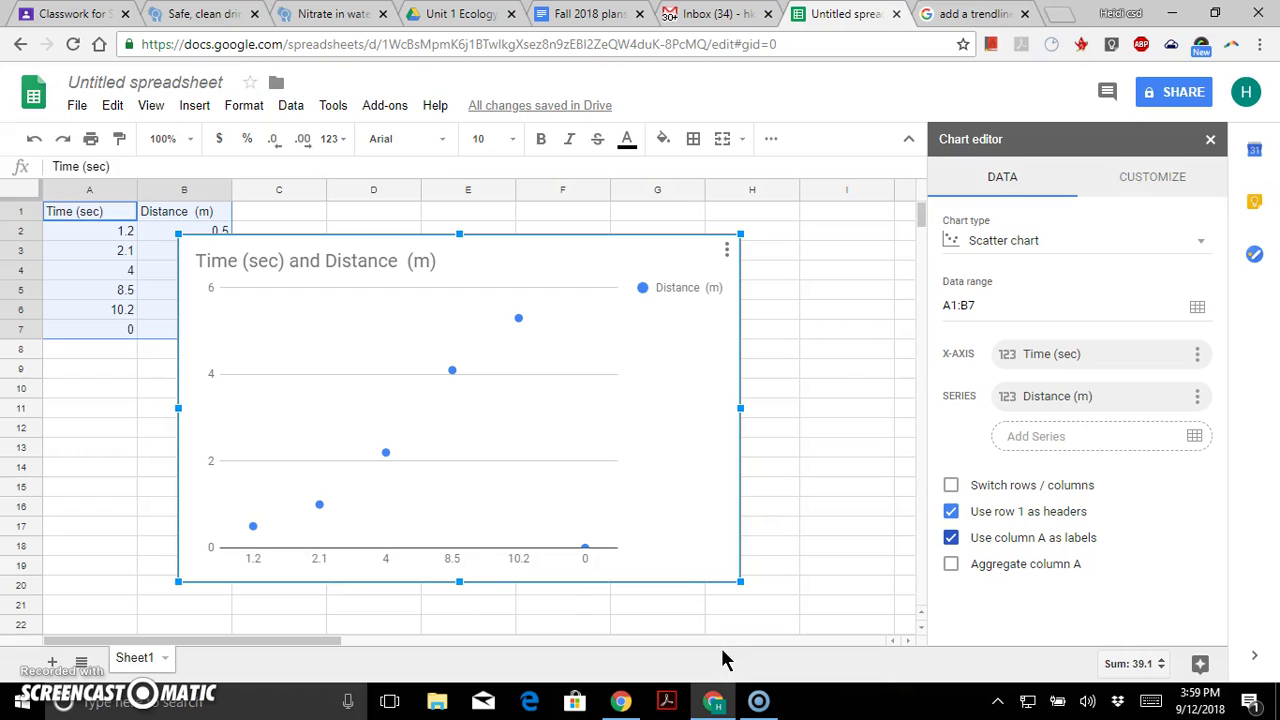
Set the chart's vertical axis title to "Toy Car Motion".
{"action": "left_click", "coordinate": [1140, 180]}
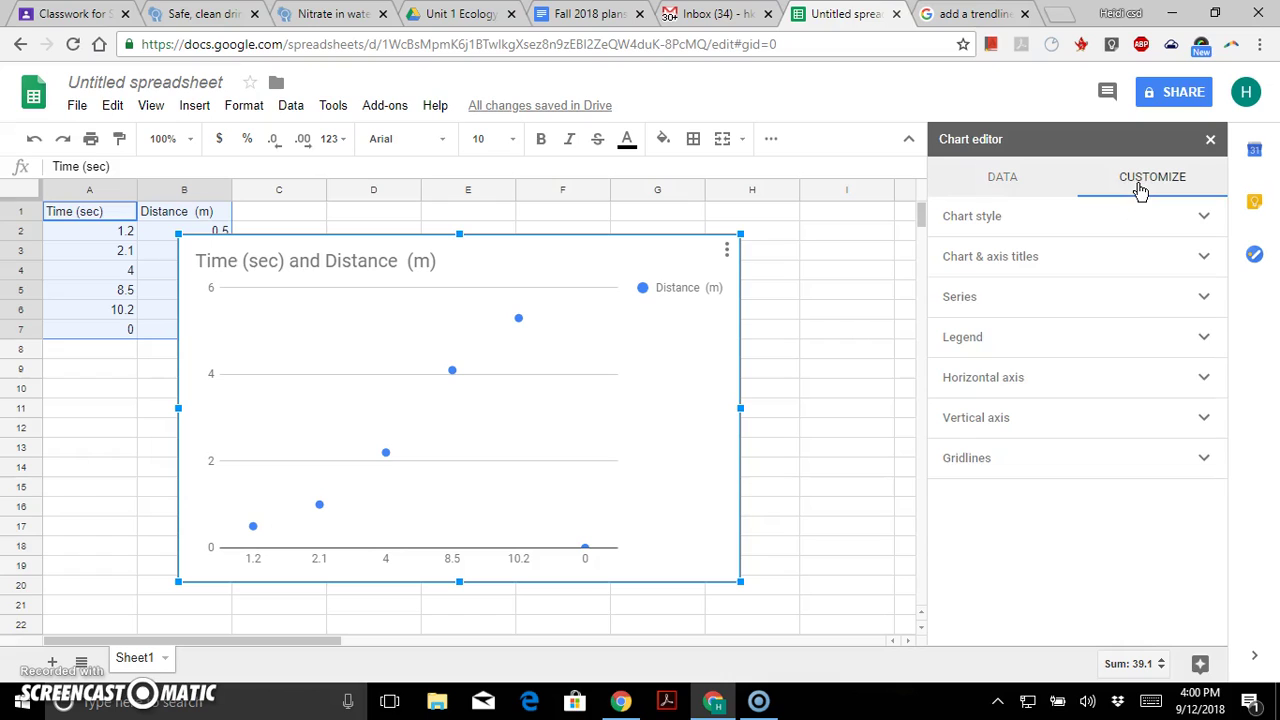
{"action": "left_click", "coordinate": [1205, 262]}
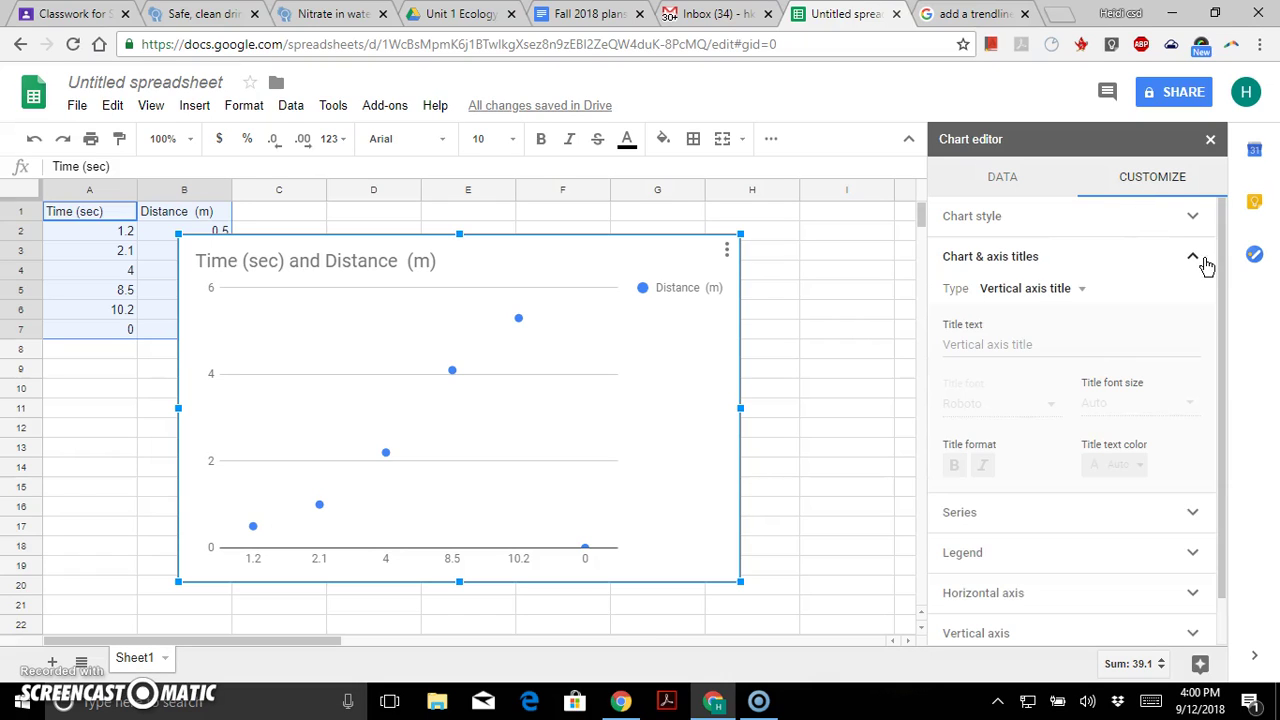
{"action": "left_click", "coordinate": [1040, 343]}
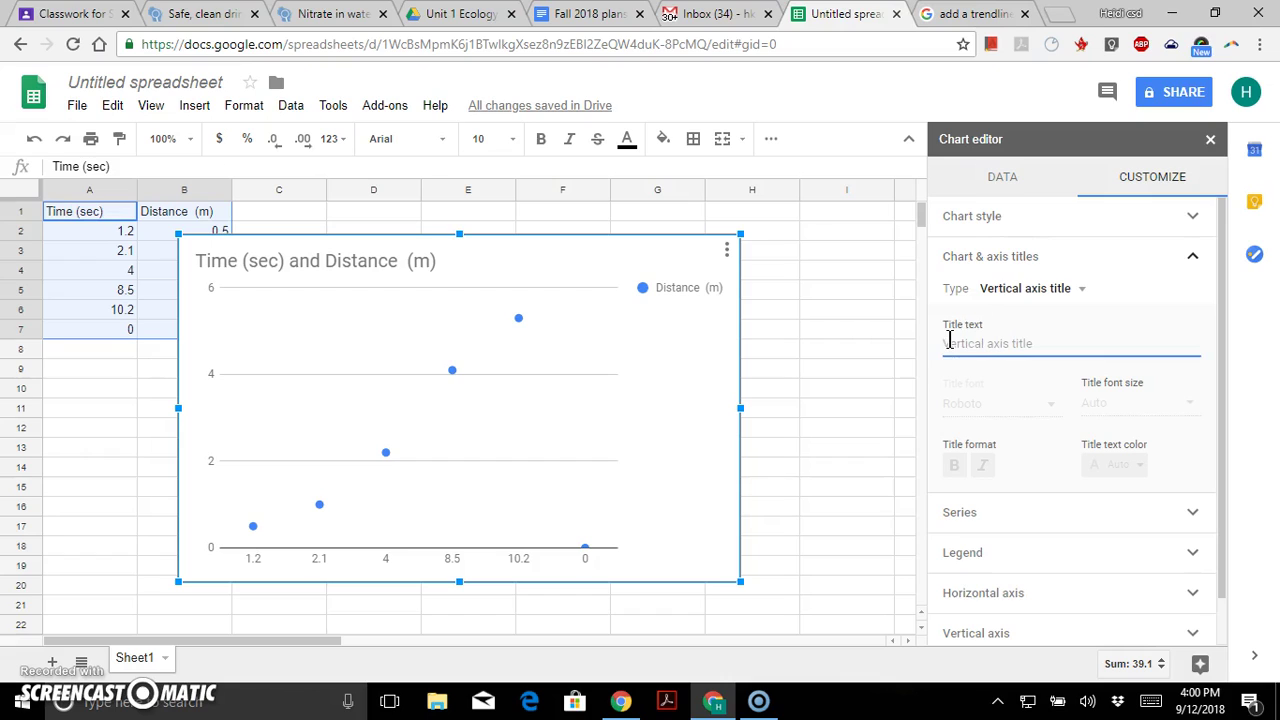
{"action": "type", "text": "To"}
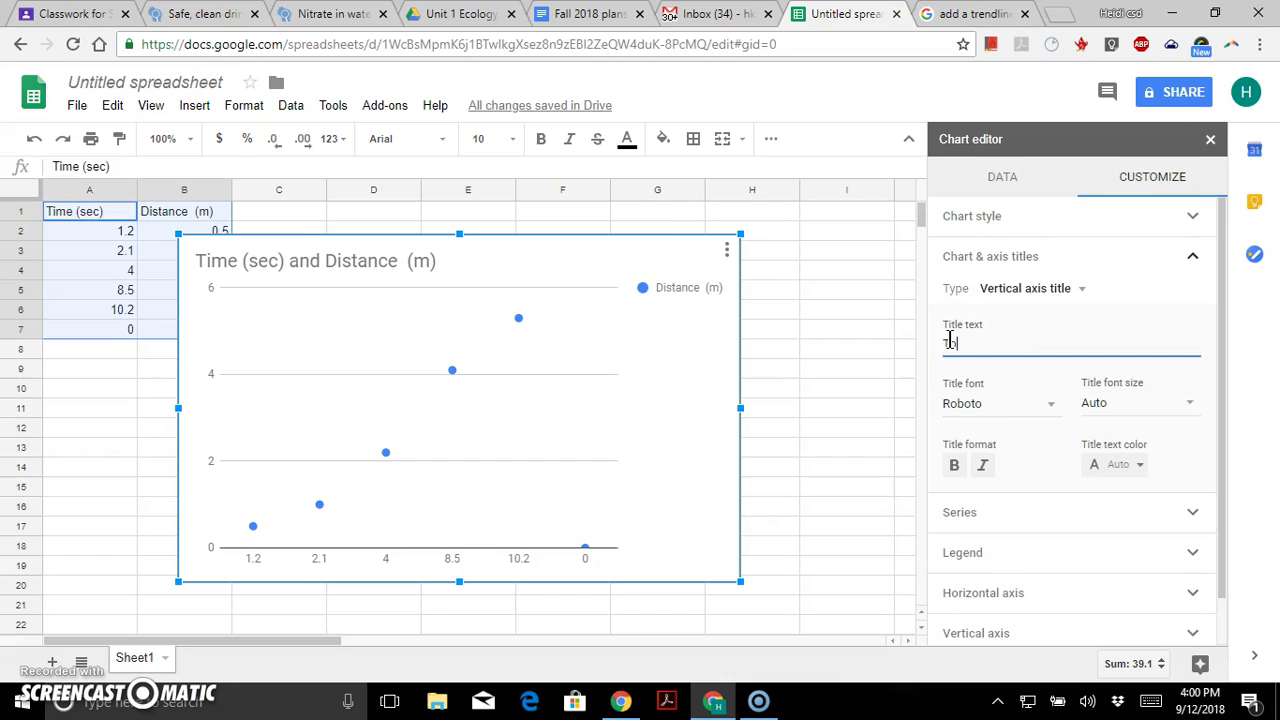
{"action": "type", "text": "y Car Motion"}
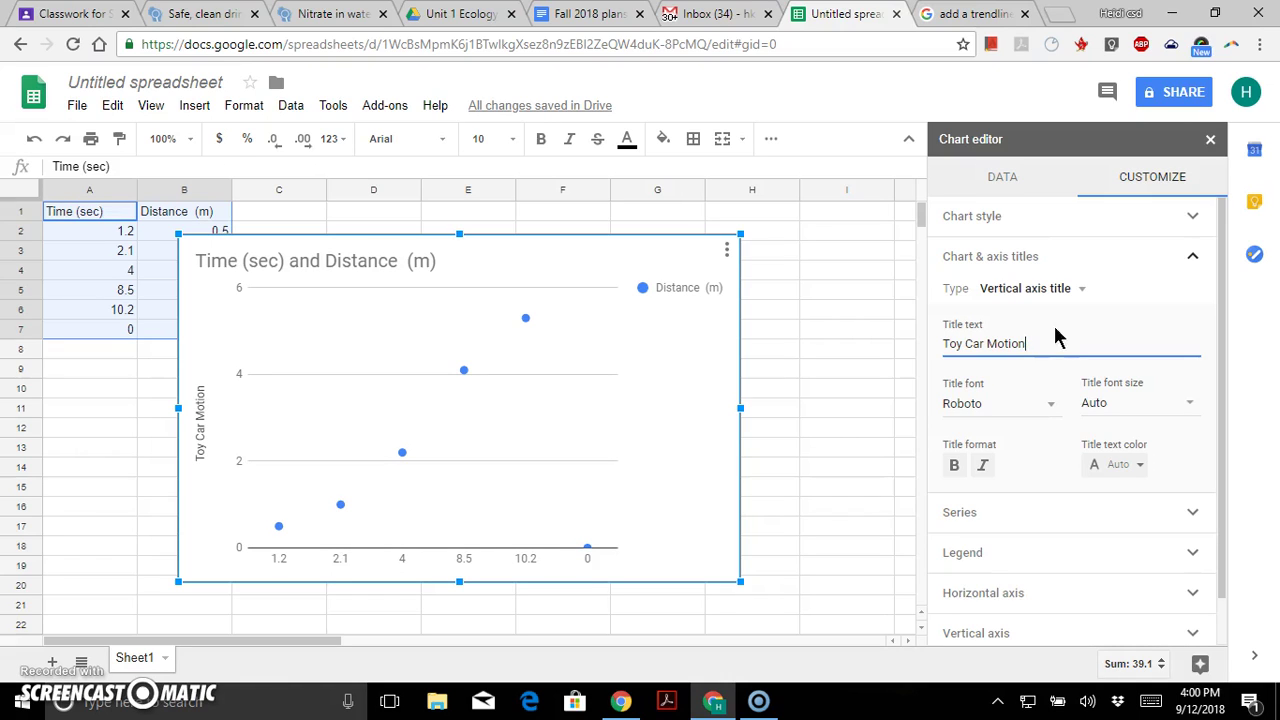
Set the chart's horizontal axis title to "Time (sec)".
{"action": "left_click", "coordinate": [1082, 292]}
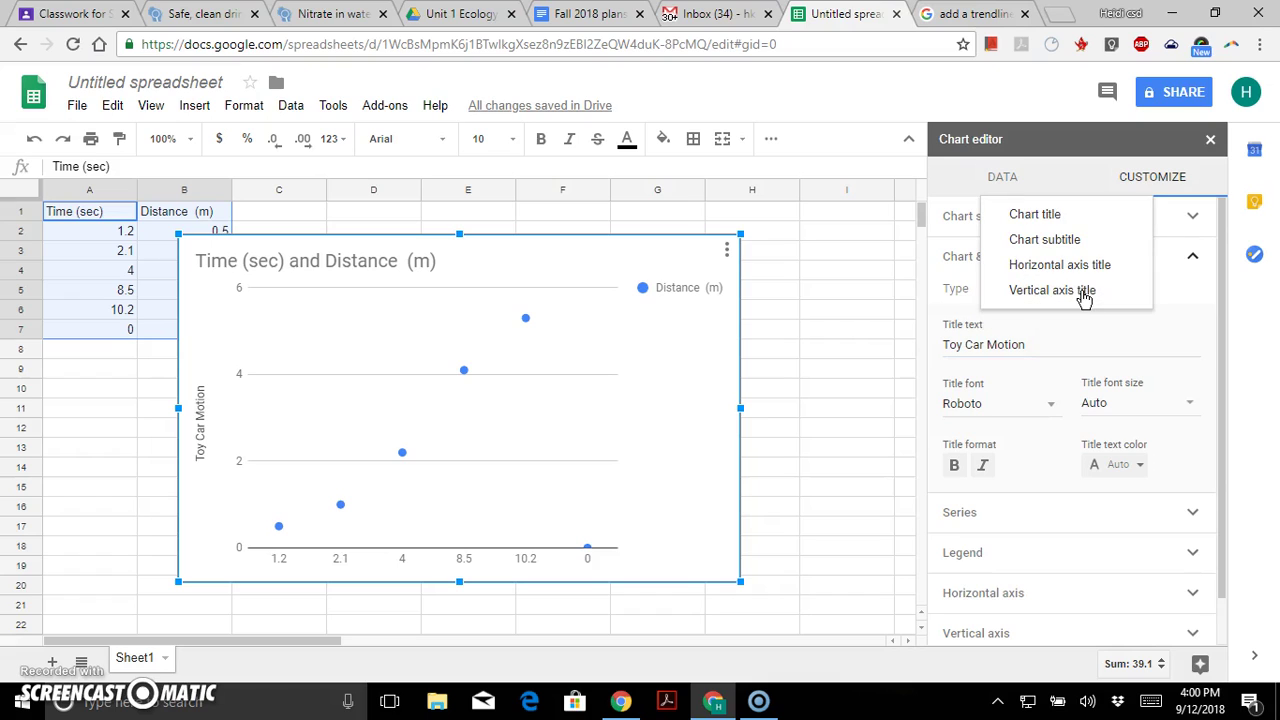
{"action": "left_click", "coordinate": [1068, 266]}
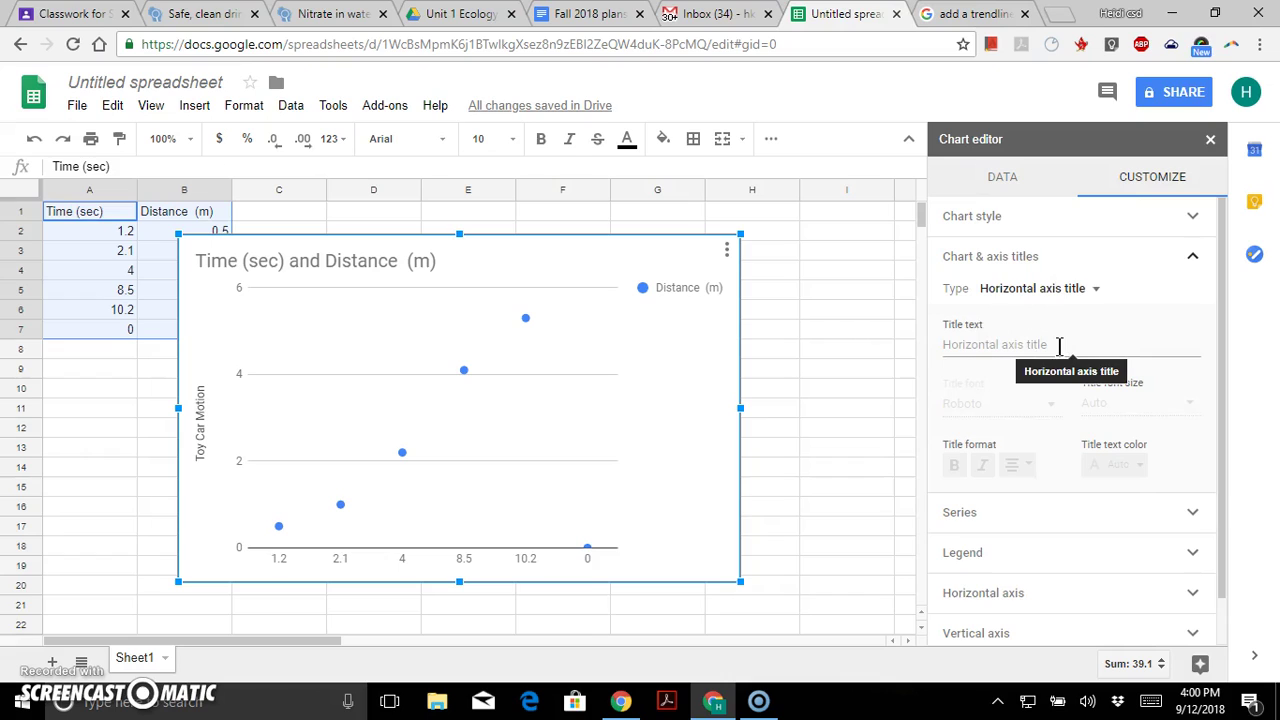
{"action": "left_click", "coordinate": [946, 345]}
{"action": "type", "text": "Time (se"}
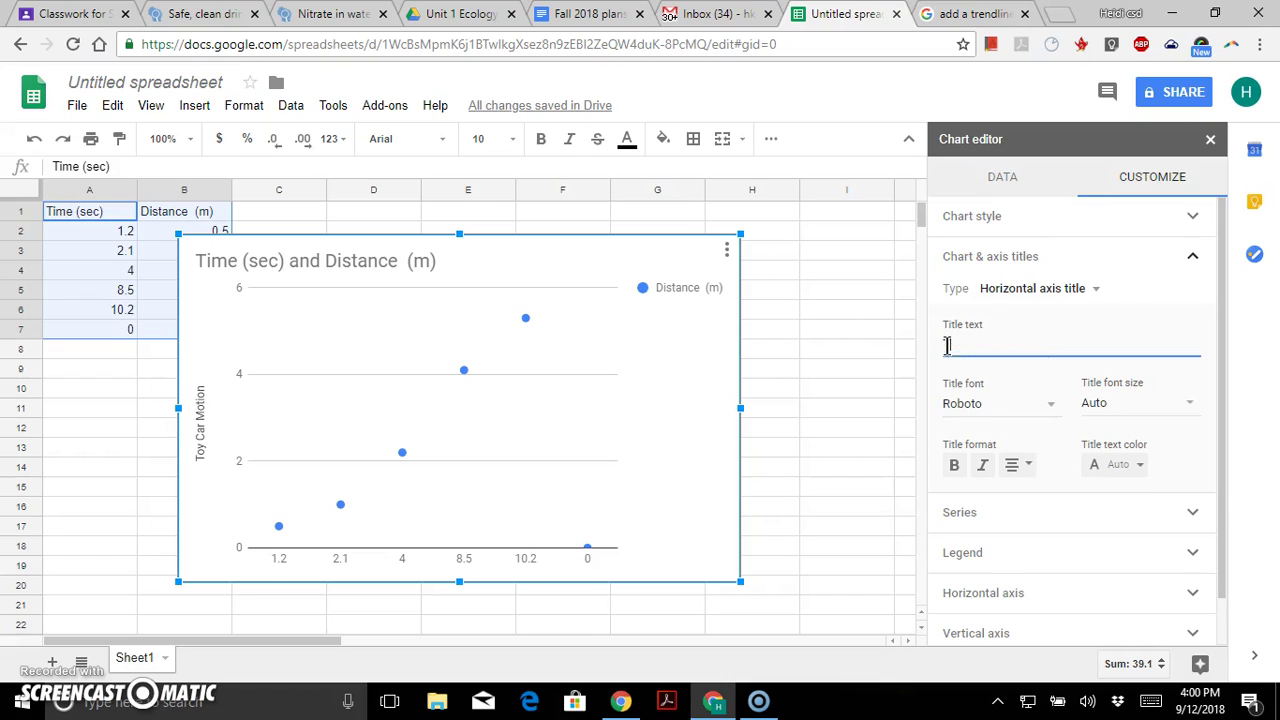
{"action": "type", "text": "c)"}
Replace the main chart title with "Toy Car Motion".
{"action": "left_click", "coordinate": [1098, 291]}
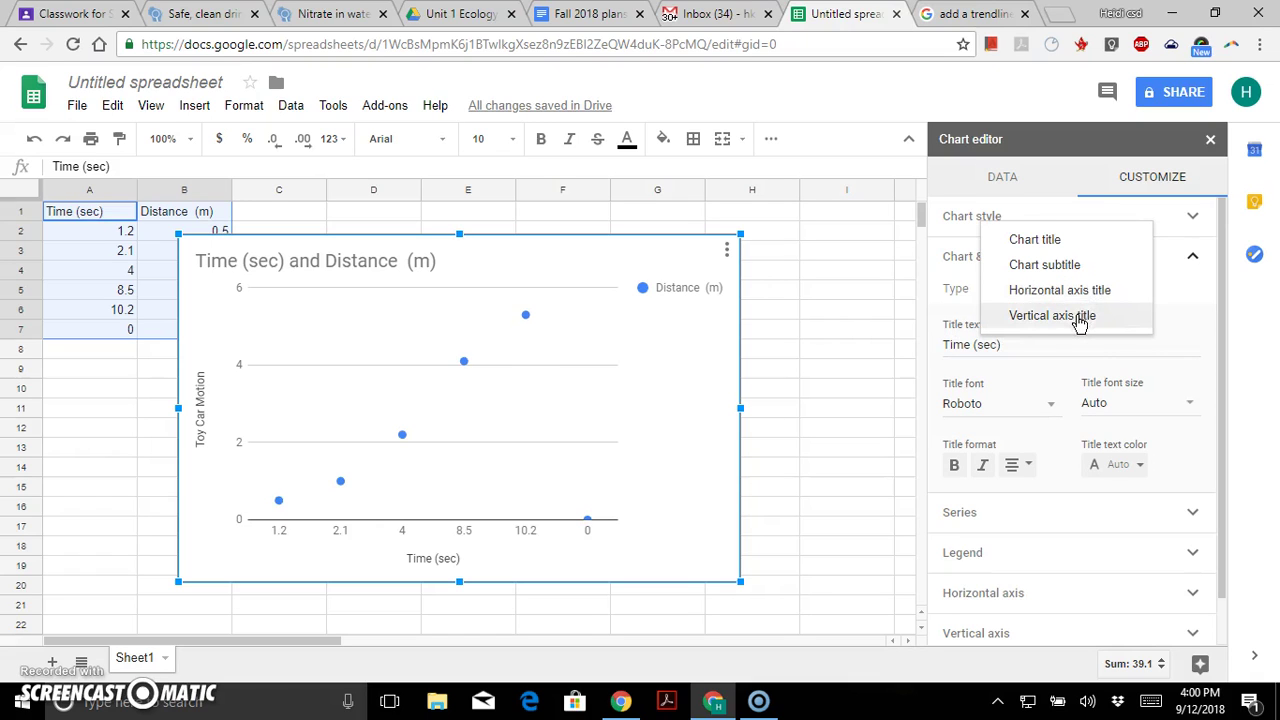
{"action": "left_click", "coordinate": [1081, 316]}
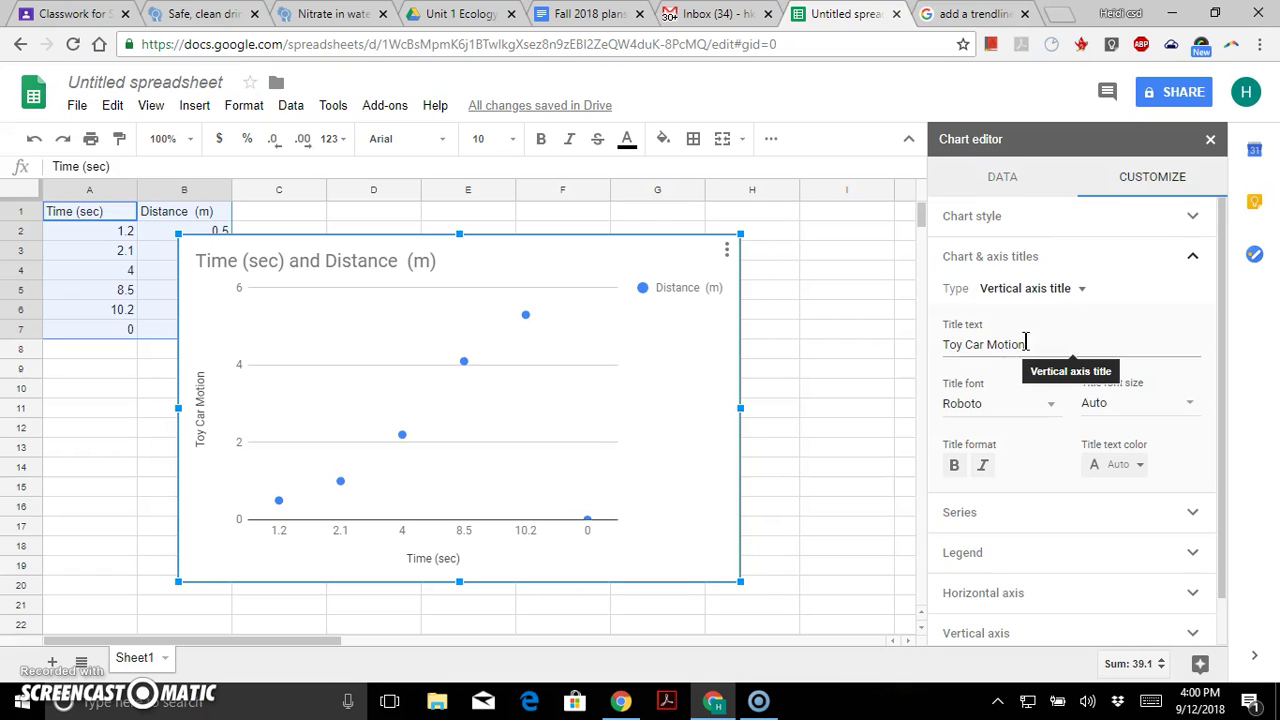
{"action": "left_click", "coordinate": [1085, 292]}
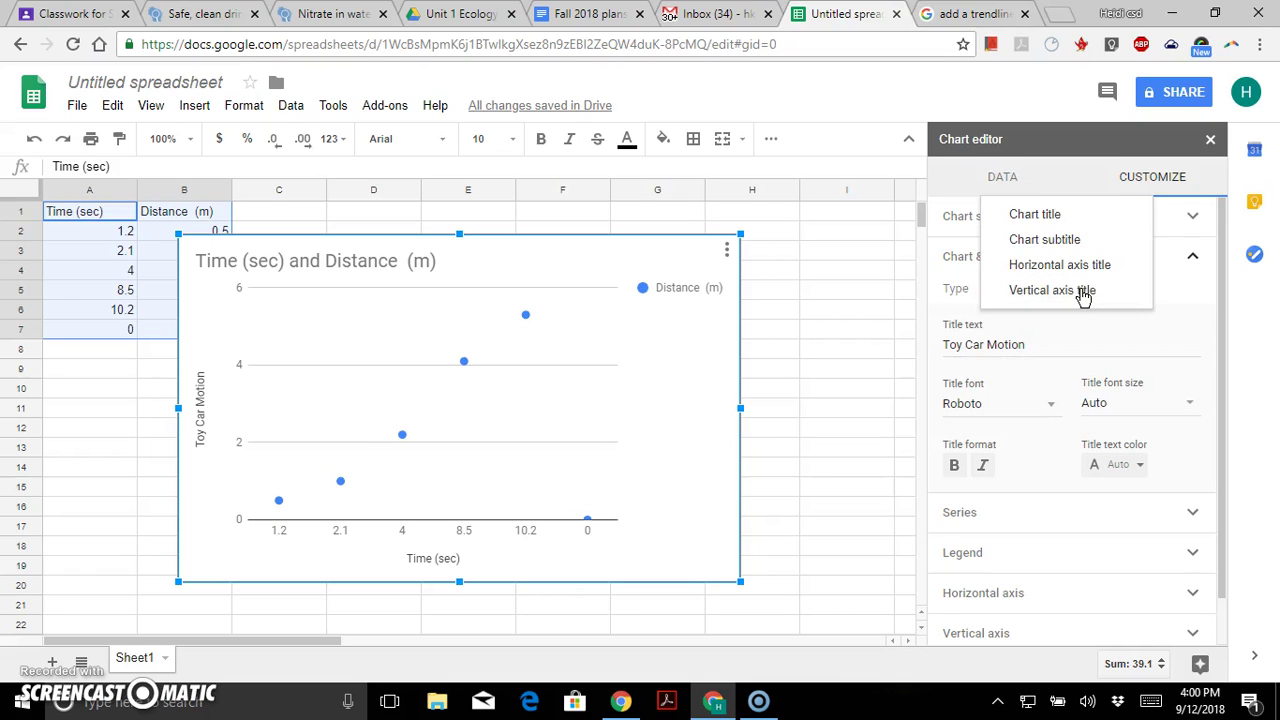
{"action": "left_click", "coordinate": [1051, 214]}
{"action": "left_click_drag", "start_coordinate": [1104, 343], "coordinate": [931, 360]}
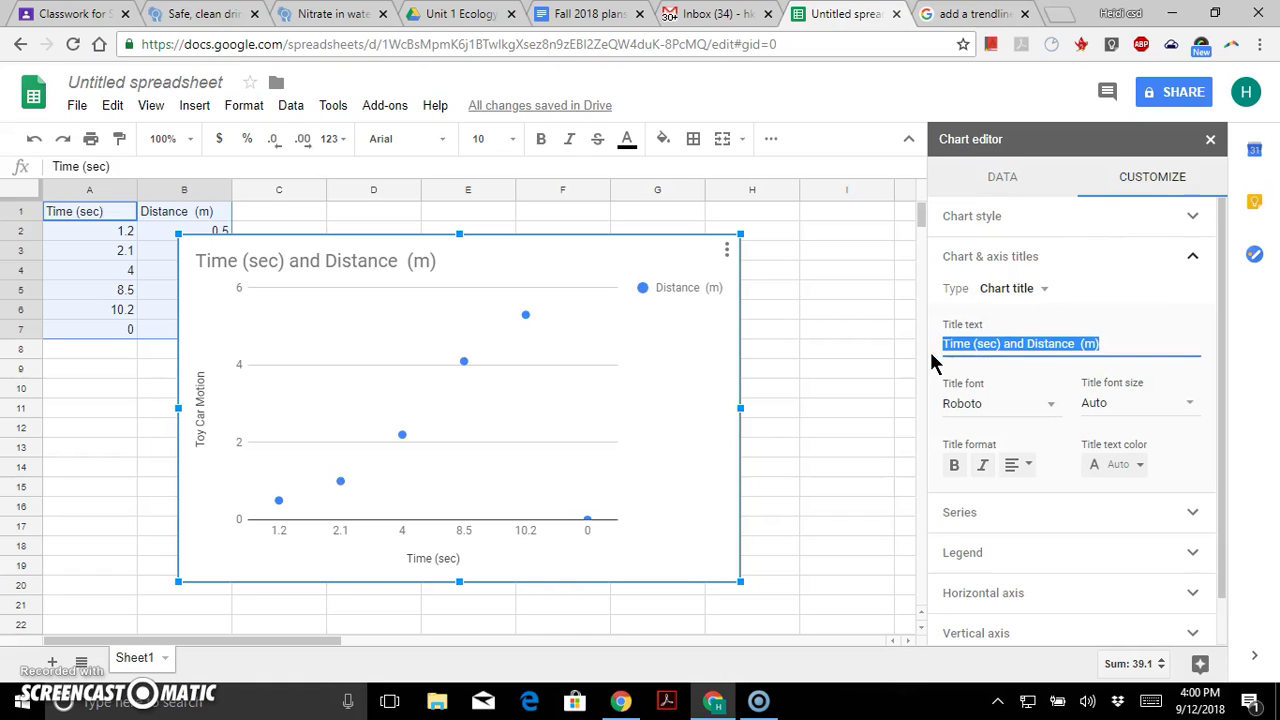
{"action": "key", "text": "BackSpace"}
{"action": "type", "text": "Toy Car"}
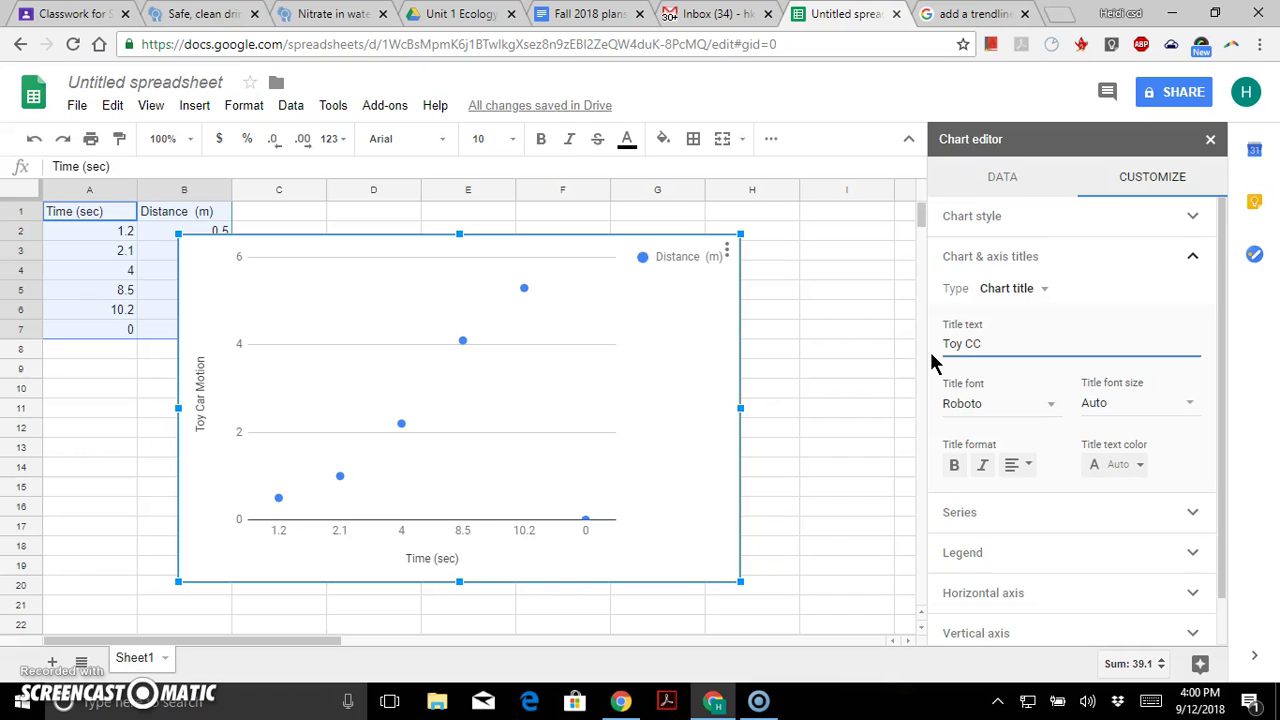
{"action": "type", "text": " Motion"}
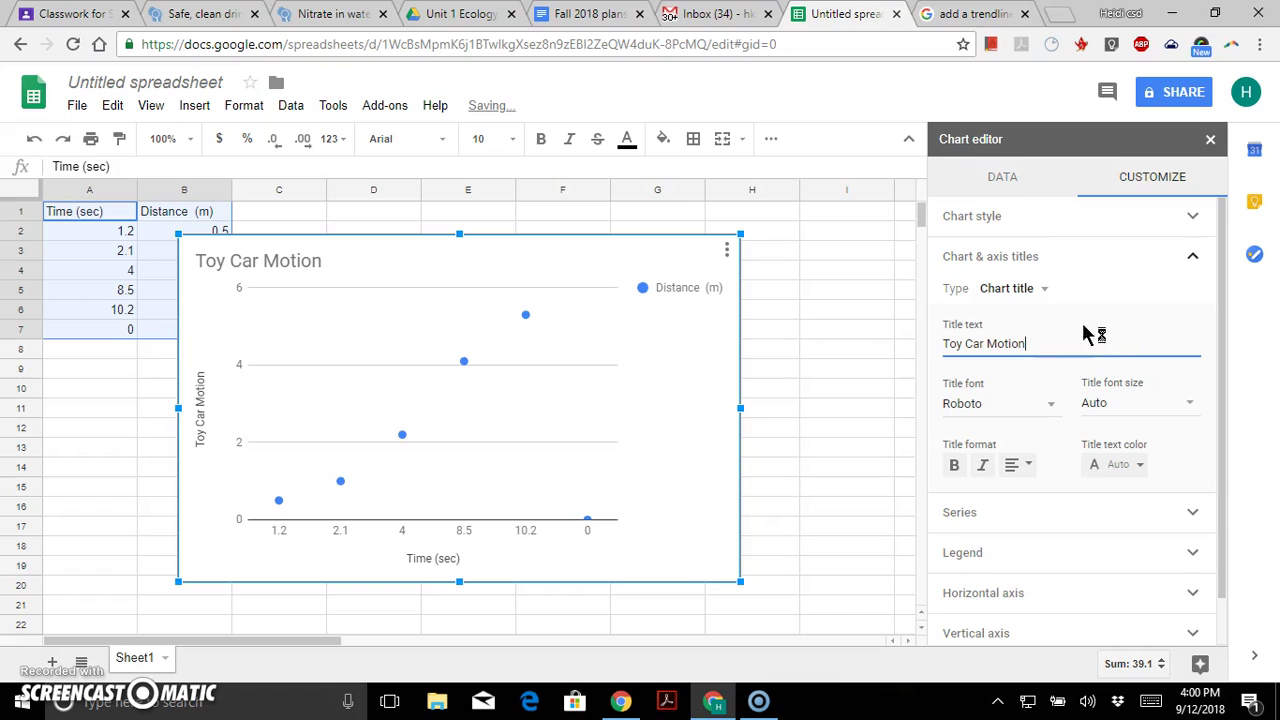
Replace the vertical axis title with "Distance (m)".
{"action": "left_click", "coordinate": [1045, 295]}
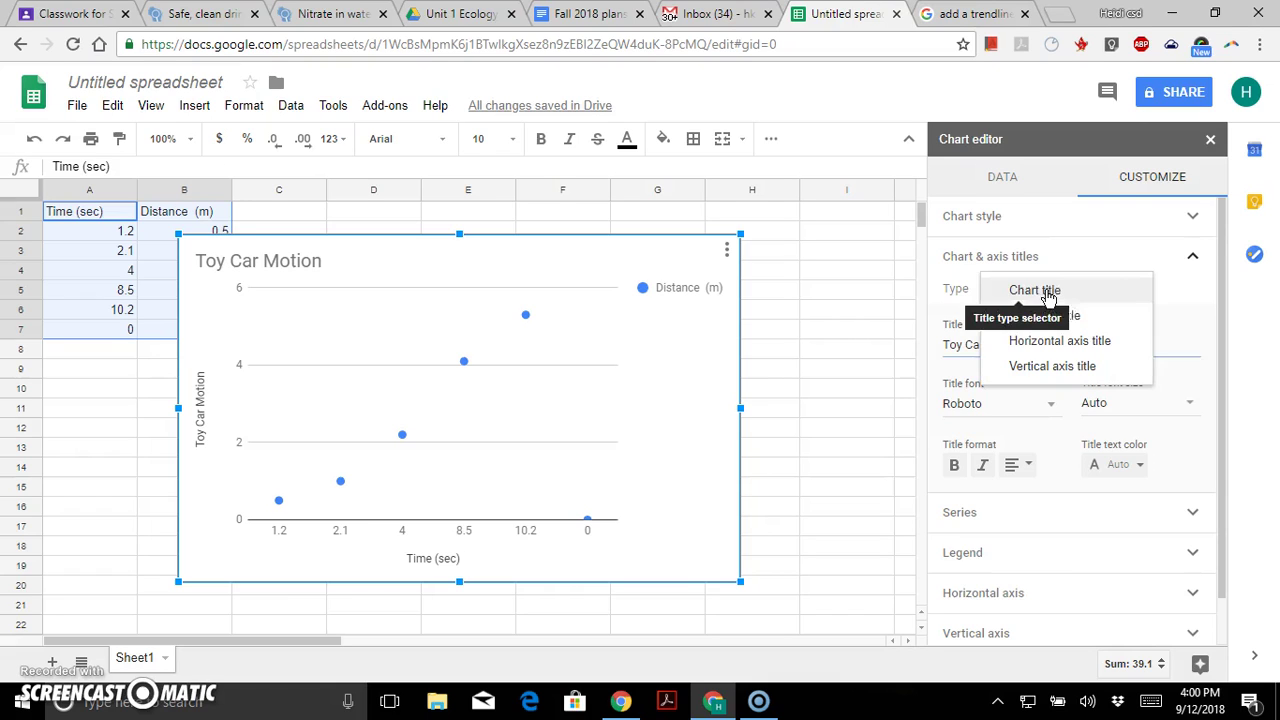
{"action": "left_click", "coordinate": [1050, 367]}
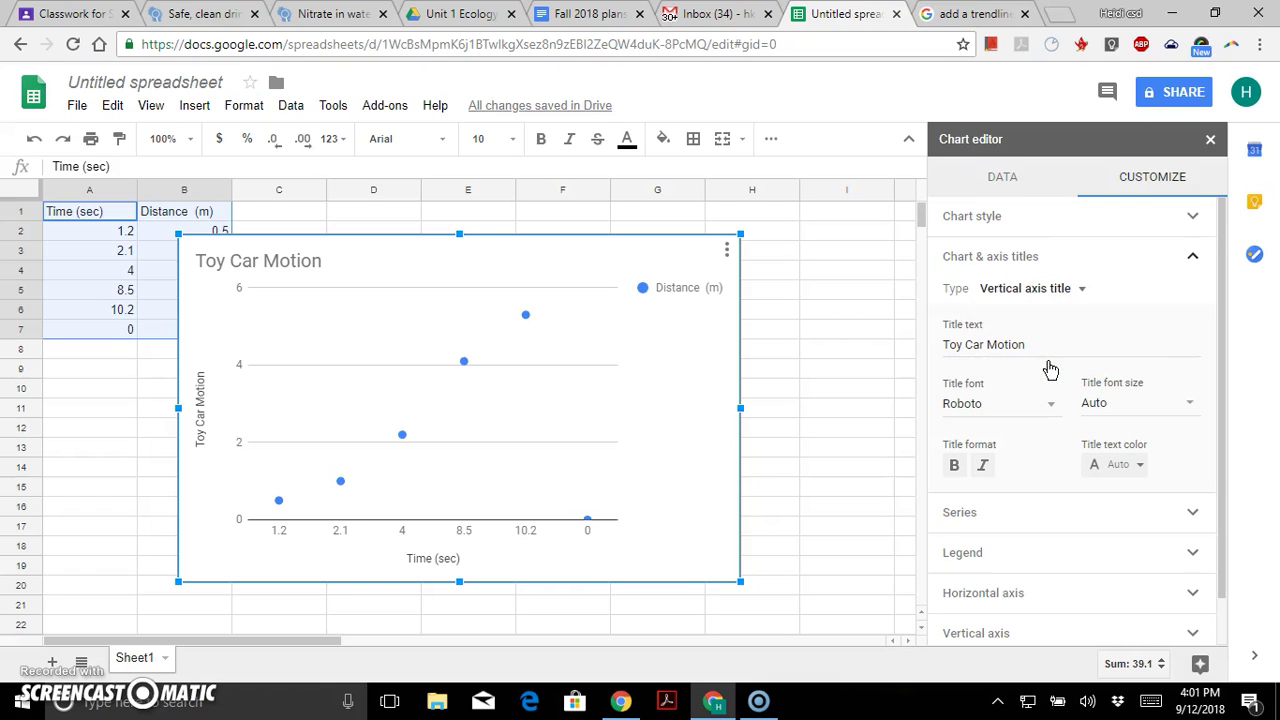
{"action": "left_click_drag", "start_coordinate": [1030, 344], "coordinate": [940, 344]}
{"action": "key", "text": "BackSpace"}
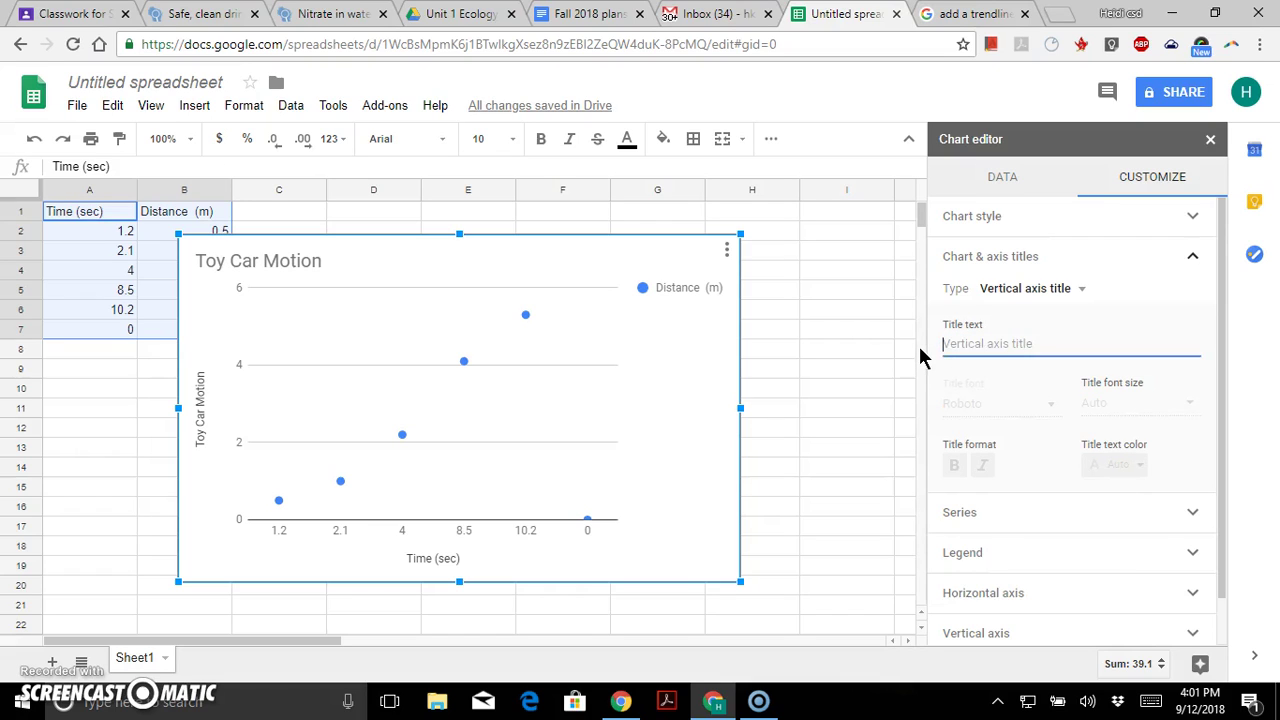
{"action": "type", "text": "Distance (m)"}
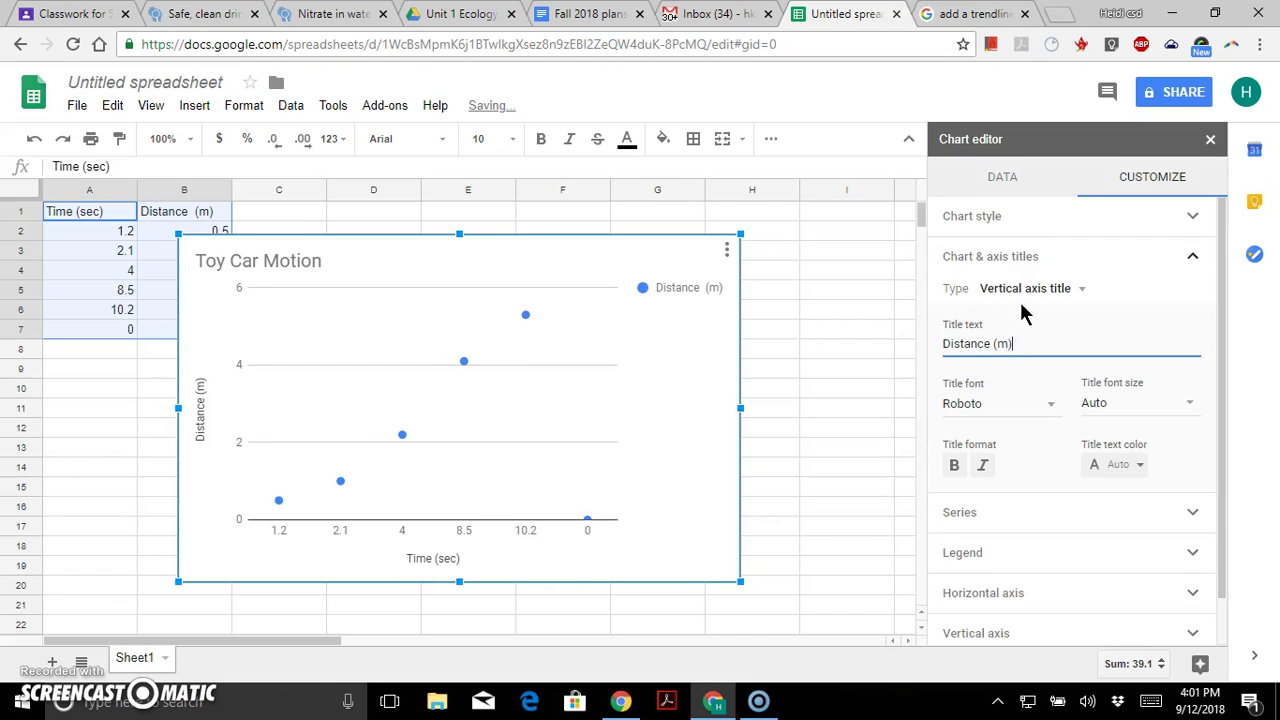
{"action": "left_click", "coordinate": [985, 344]}
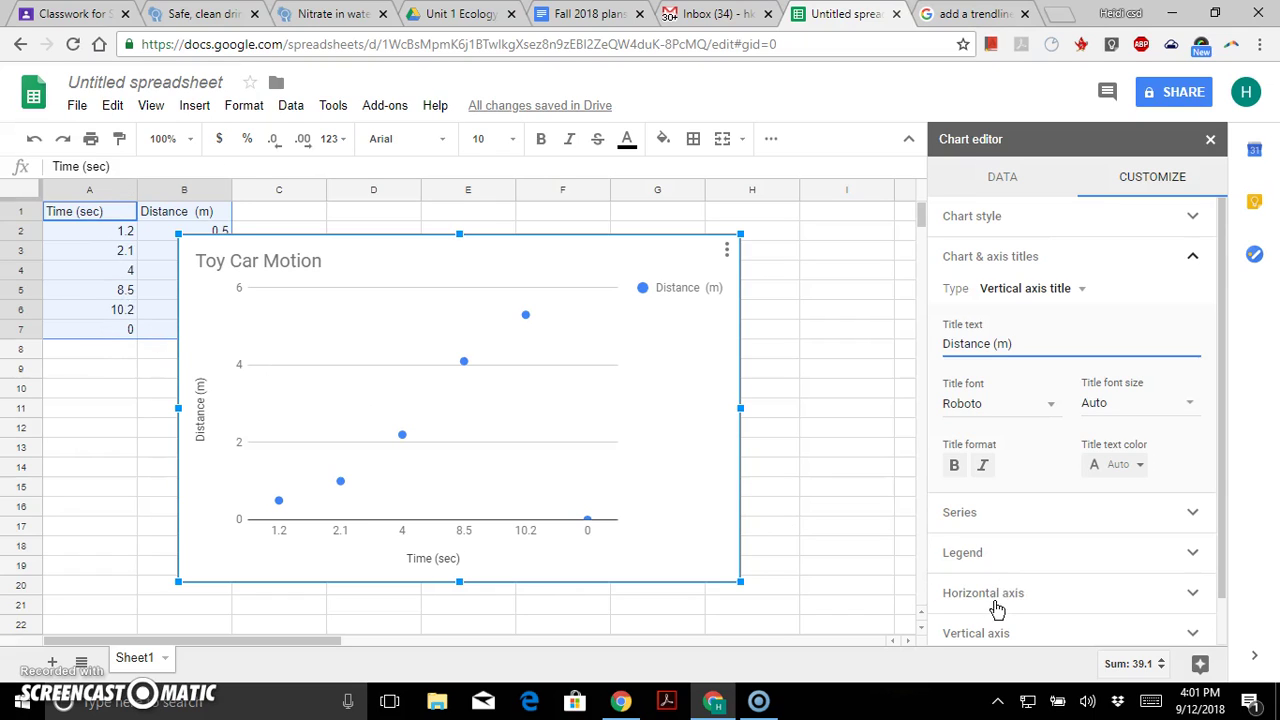
Stop treating the horizontal axis labels as text and check the plotted points at 0 and 4 seconds.
{"action": "left_click", "coordinate": [1196, 598]}
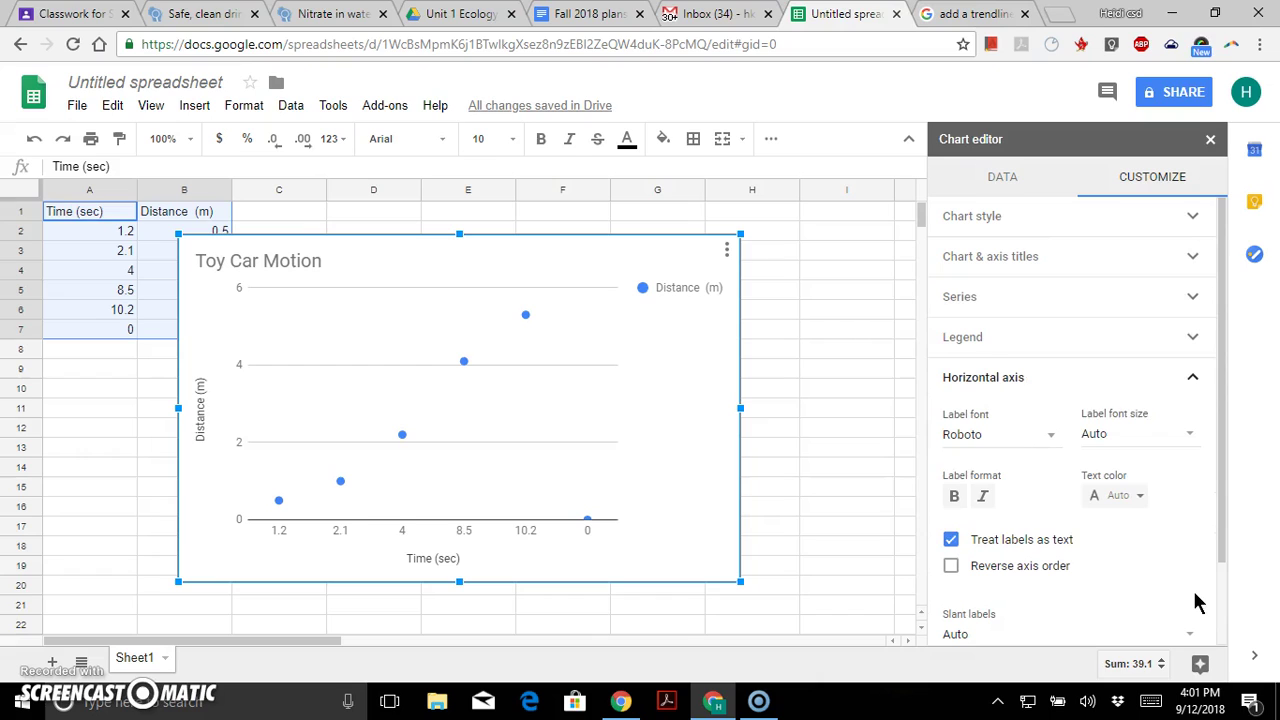
{"action": "left_click", "coordinate": [951, 540]}
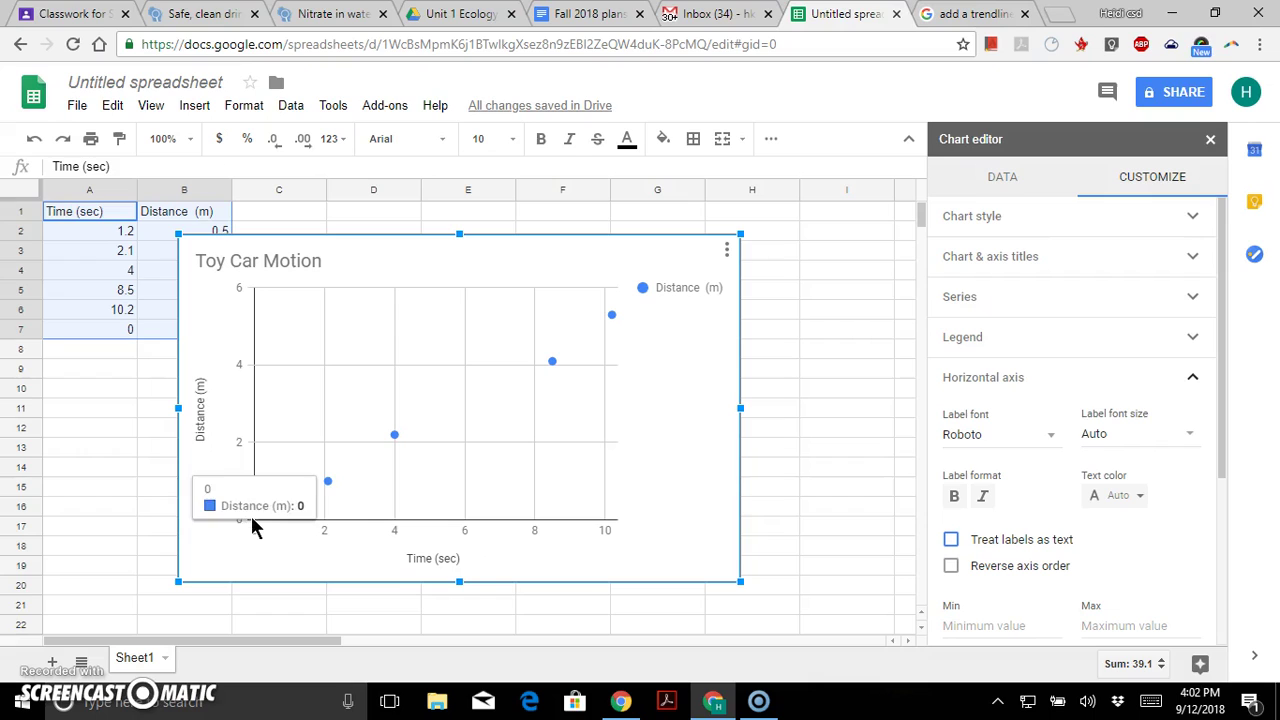
{"action": "mouse_move", "coordinate": [254, 527]}
{"action": "mouse_move", "coordinate": [392, 445]}
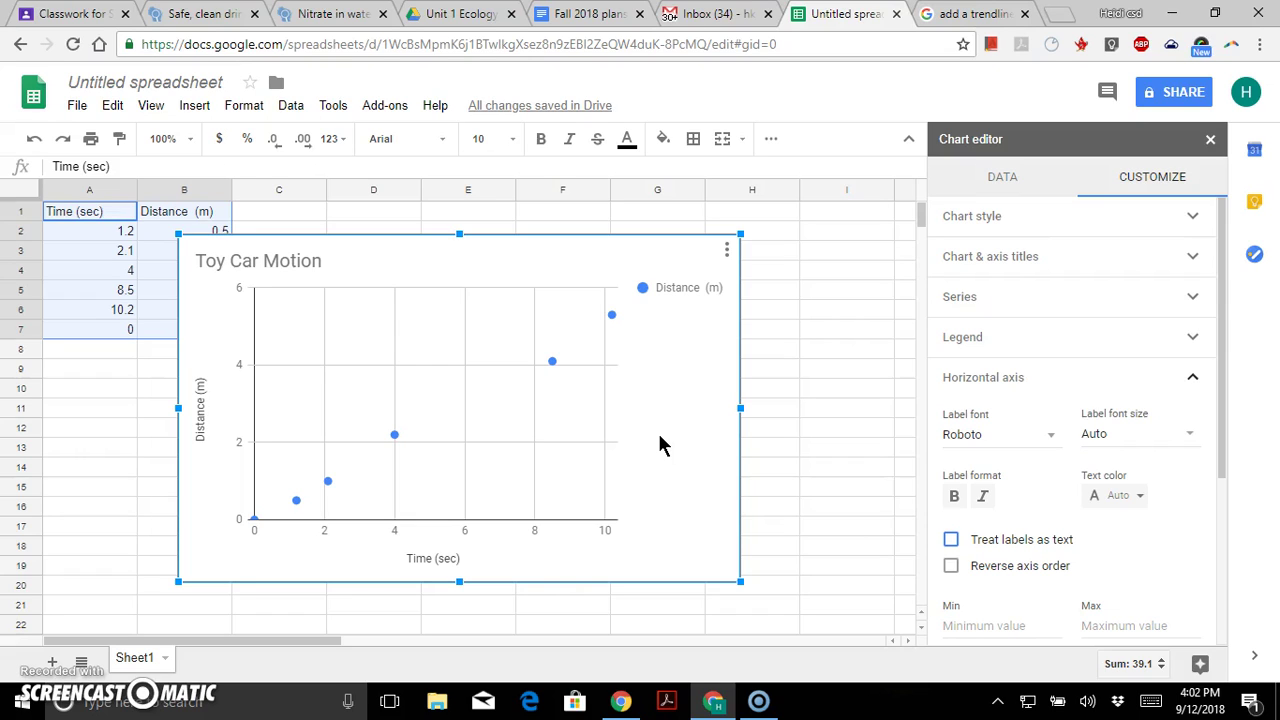
Change the Toy Car Motion chart from a scatter chart to a line chart.
{"action": "left_click", "coordinate": [1193, 220]}
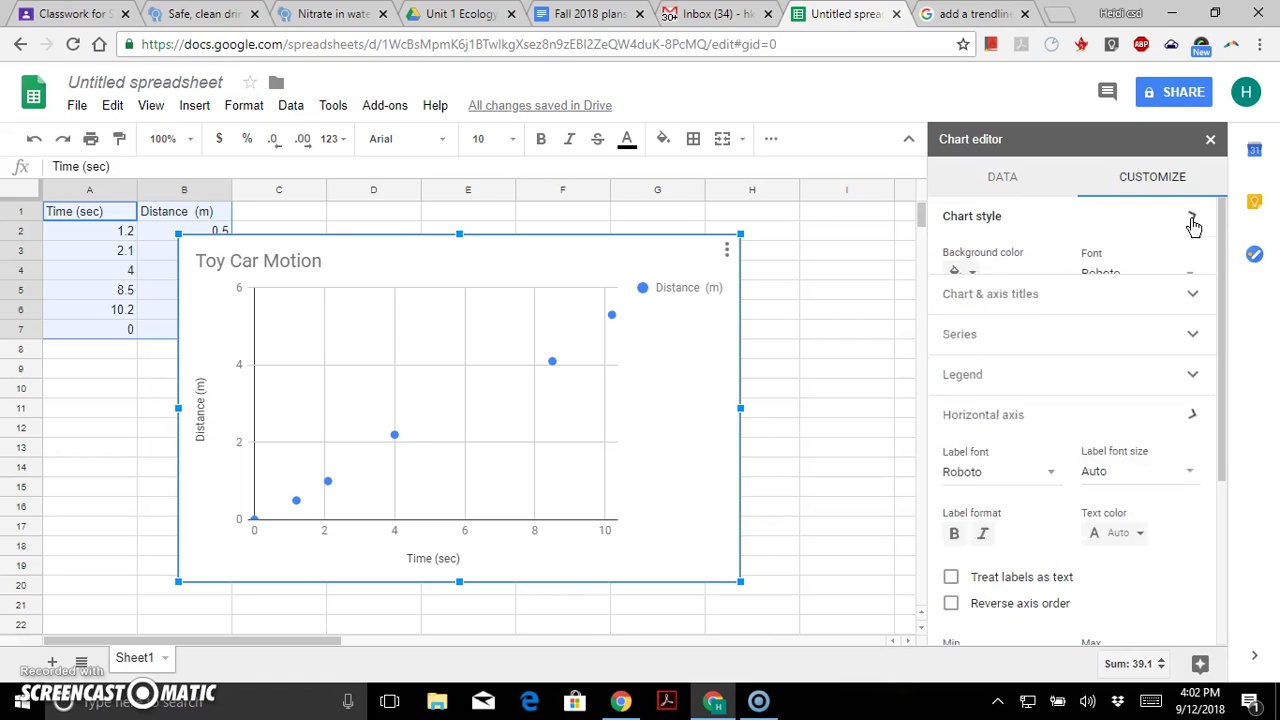
{"action": "left_click", "coordinate": [1003, 188]}
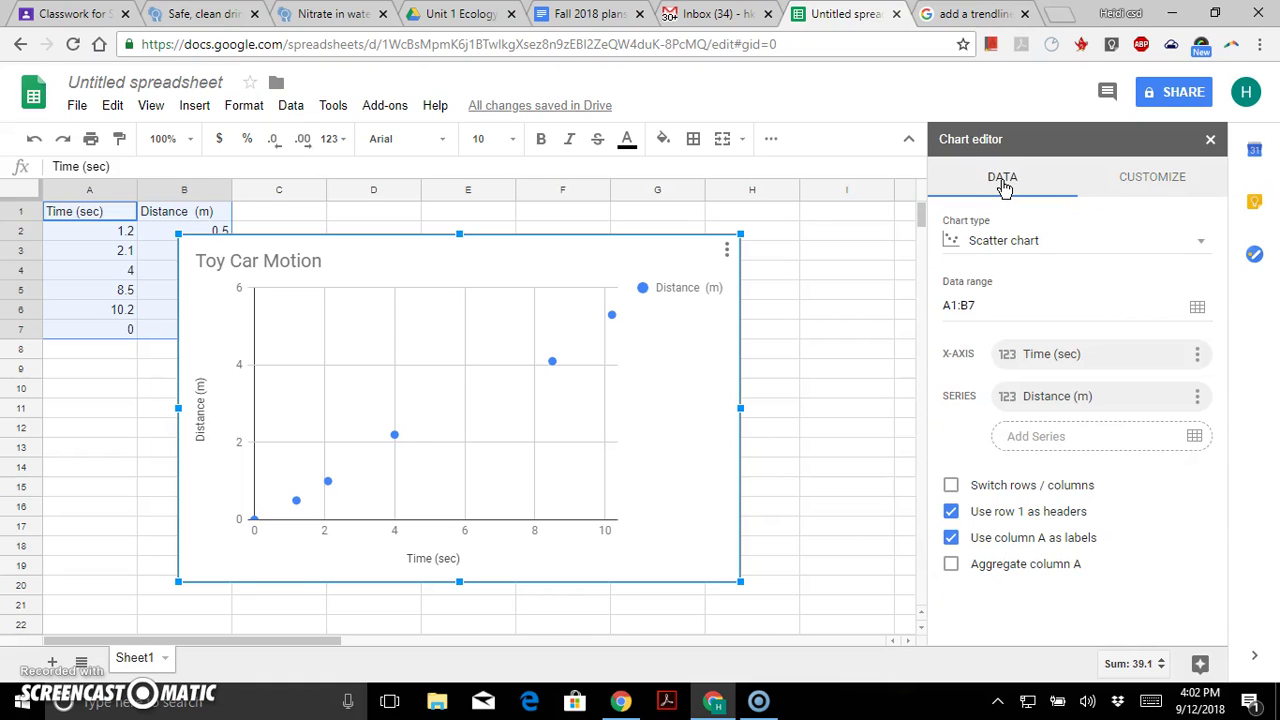
{"action": "left_click", "coordinate": [1201, 246]}
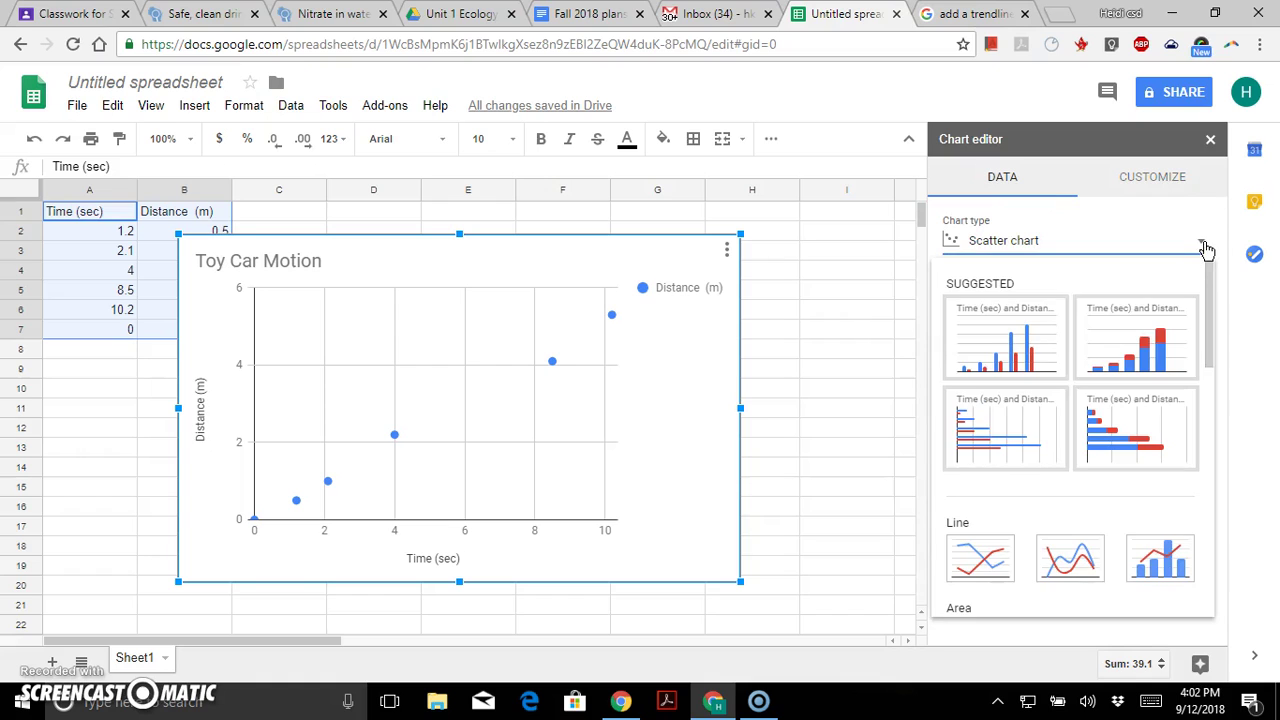
{"action": "left_click", "coordinate": [979, 556]}
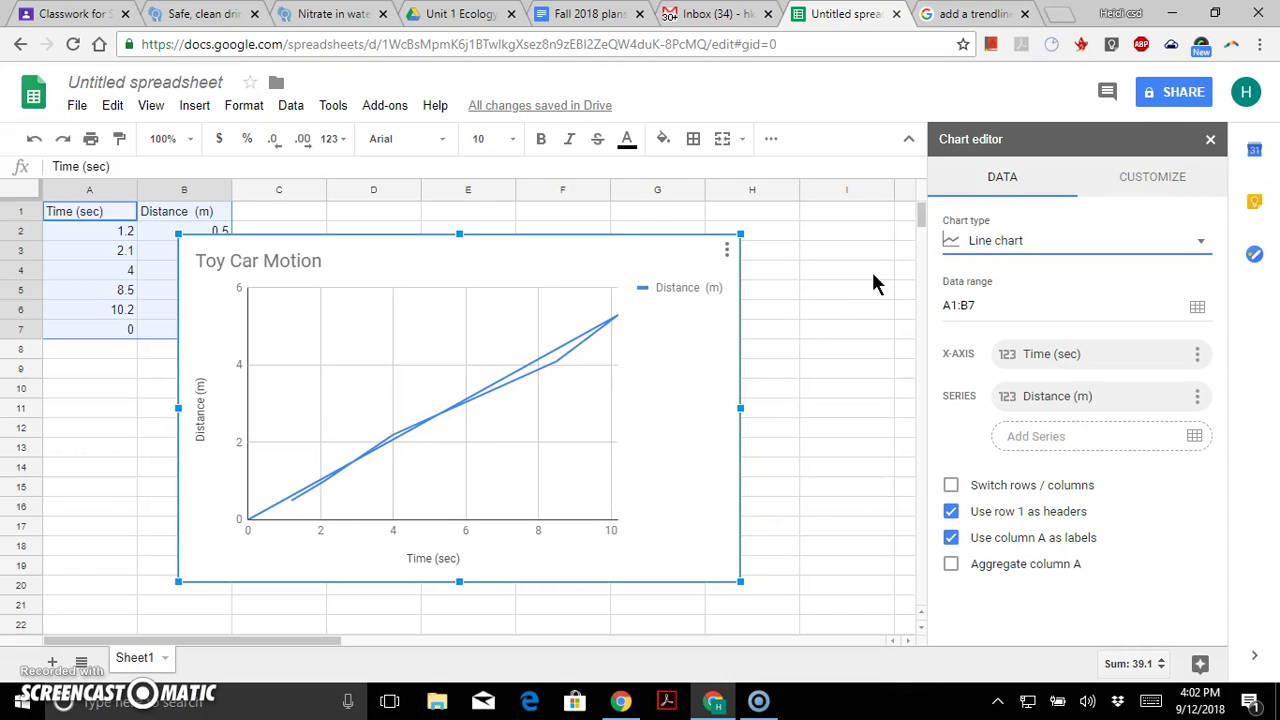
Change the Toy Car Motion chart from a line chart back to a scatter chart.
{"action": "left_click", "coordinate": [1203, 245]}
{"action": "left_click_drag", "start_coordinate": [1213, 272], "coordinate": [1180, 457]}
{"action": "left_click", "coordinate": [980, 452]}
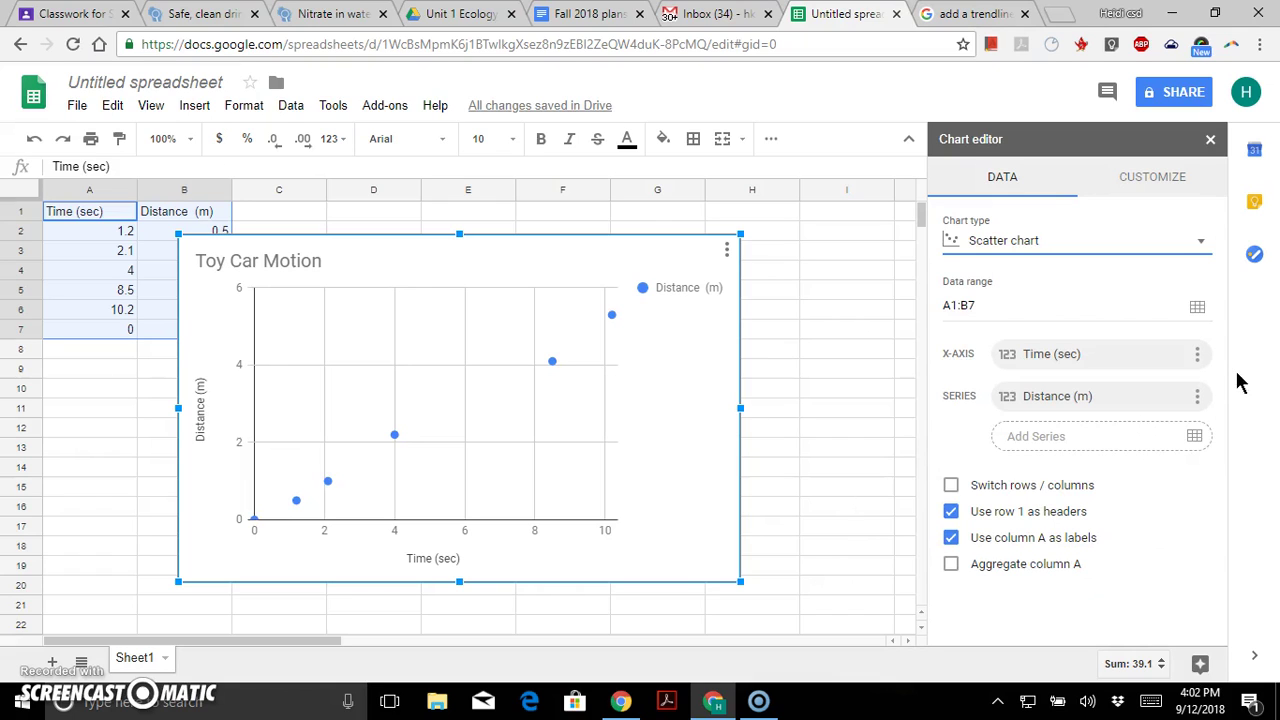
Add a linear trendline to the Distance (m) series of the Toy Car Motion scatter chart.
{"action": "left_click", "coordinate": [1155, 186]}
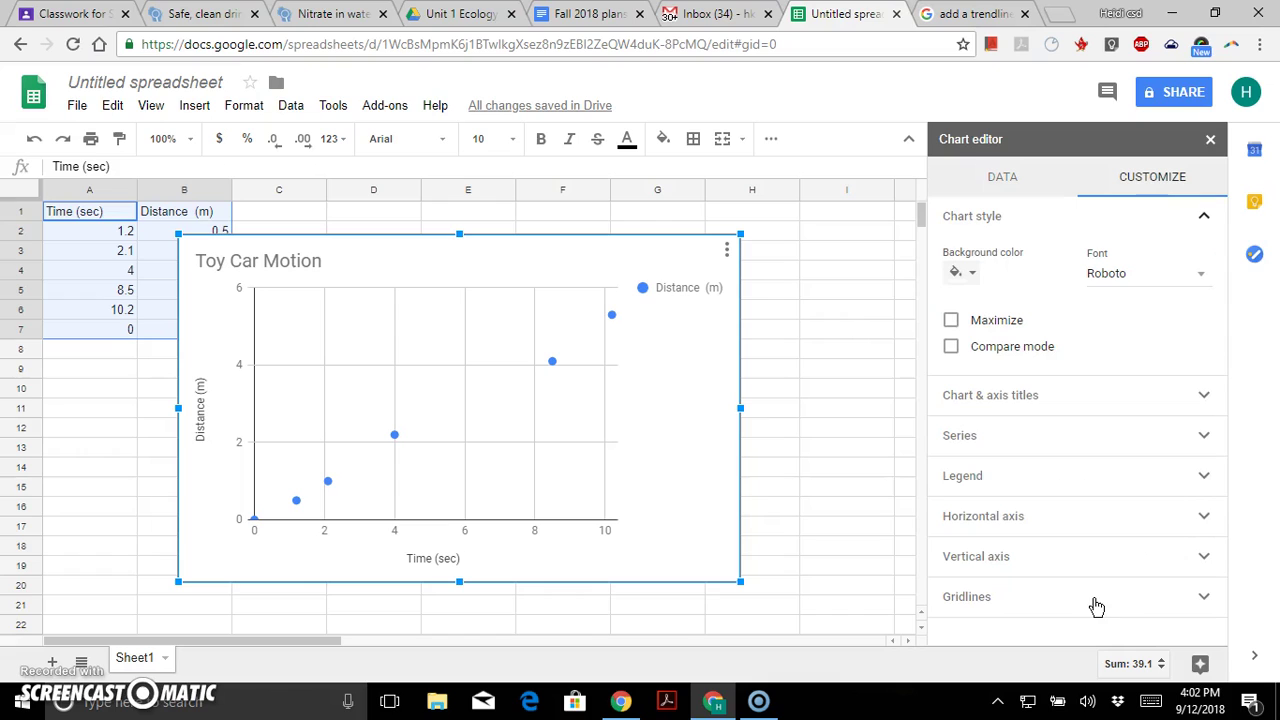
{"action": "left_click", "coordinate": [1203, 437]}
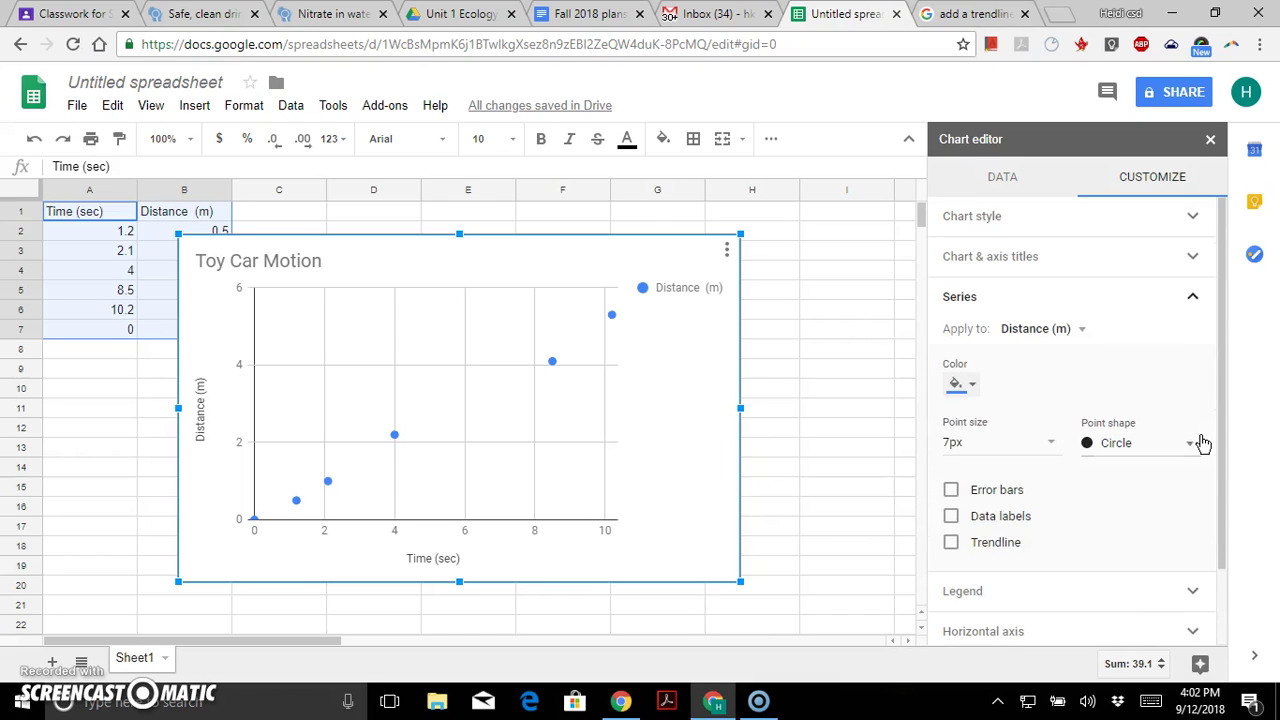
{"action": "left_click", "coordinate": [950, 545]}
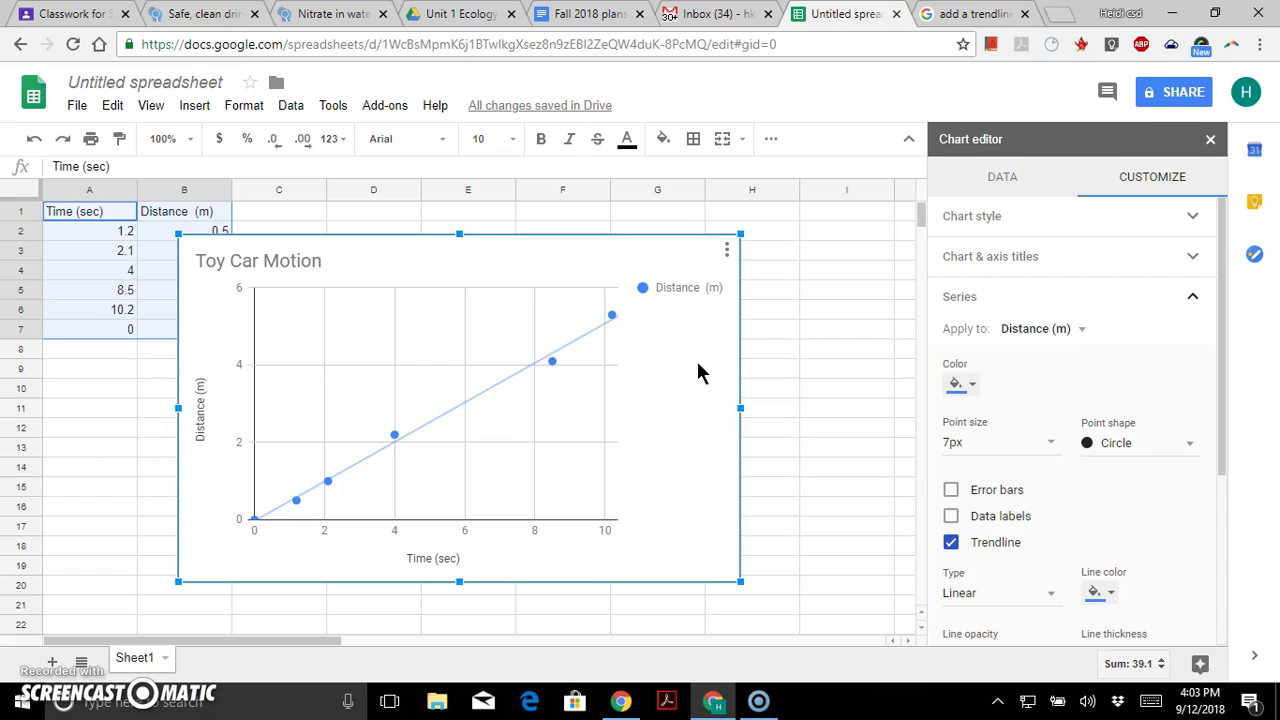
{"action": "left_click", "coordinate": [727, 250]}
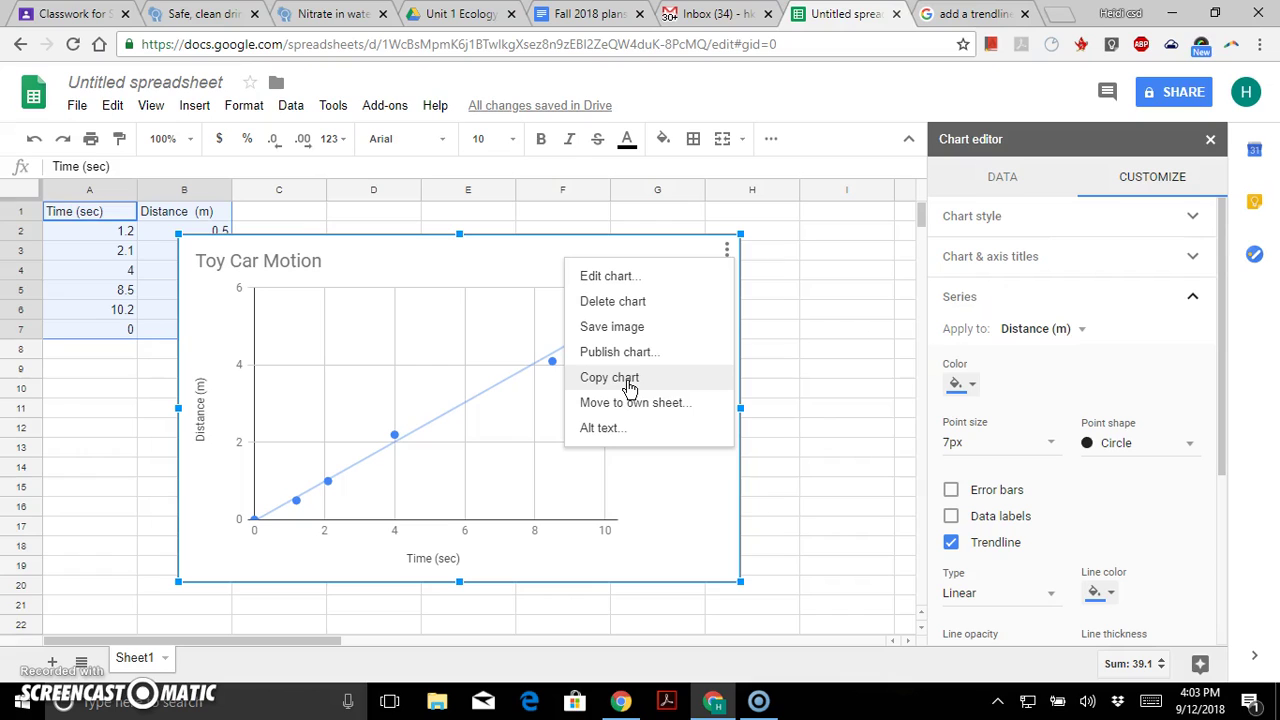
{"action": "left_click", "coordinate": [715, 537]}
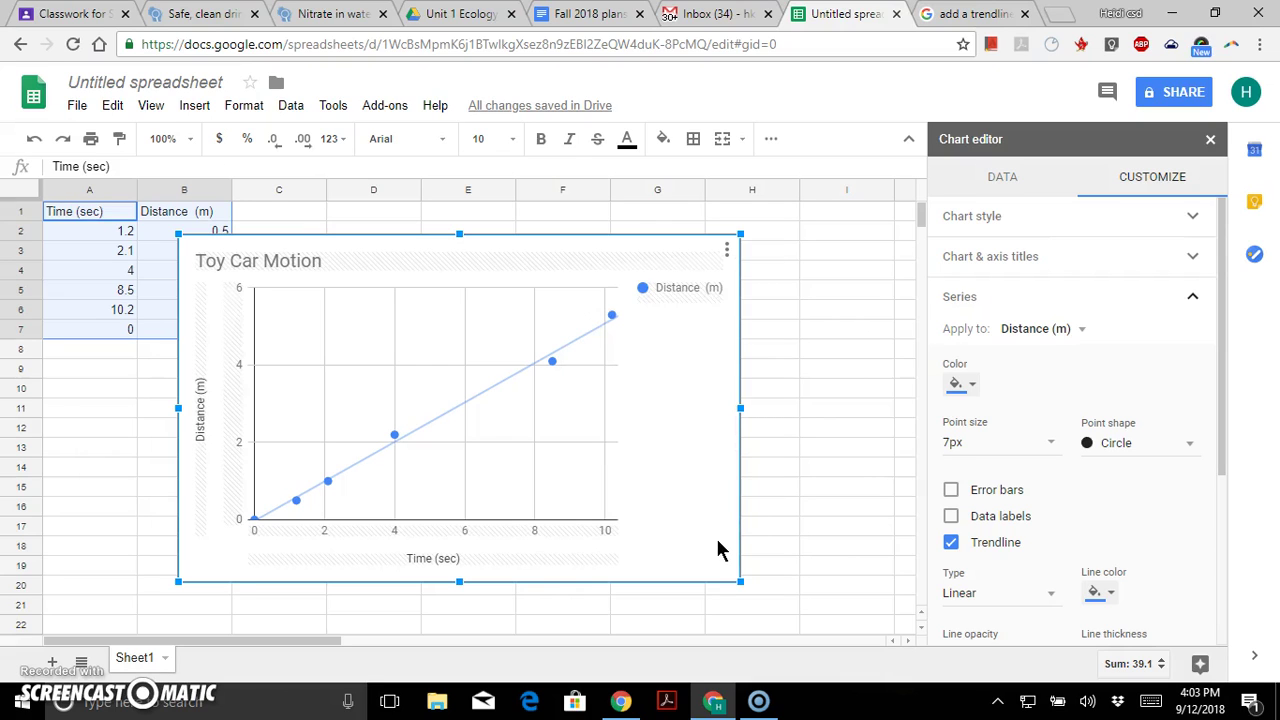